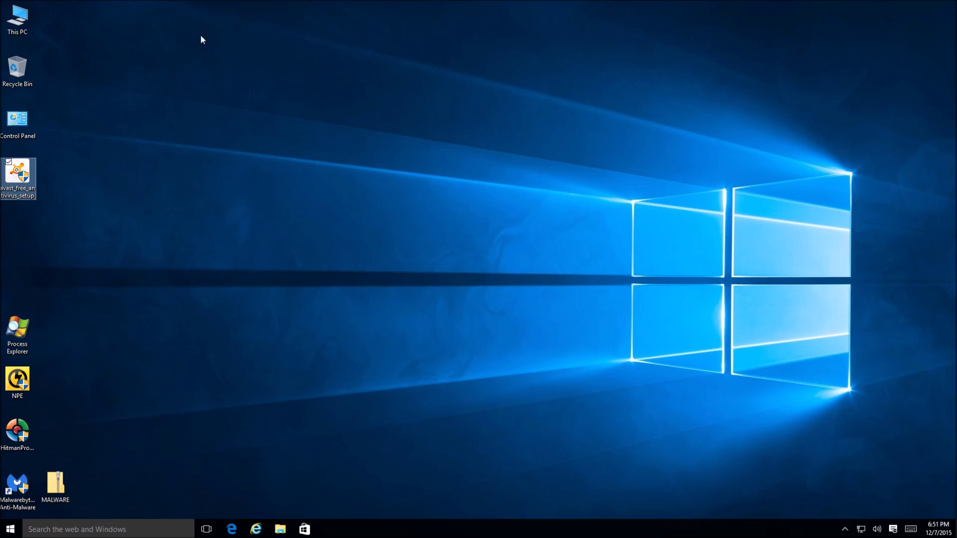
Check the file size of the avast_free_antivirus_setup installer in its file properties and close them
double_click(20, 182)
click(167, 304)
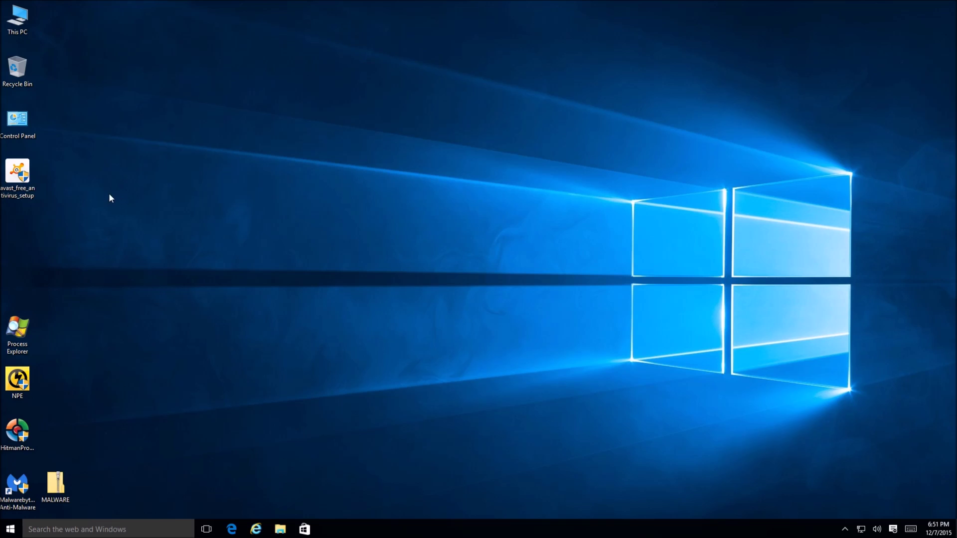
right_click(35, 182)
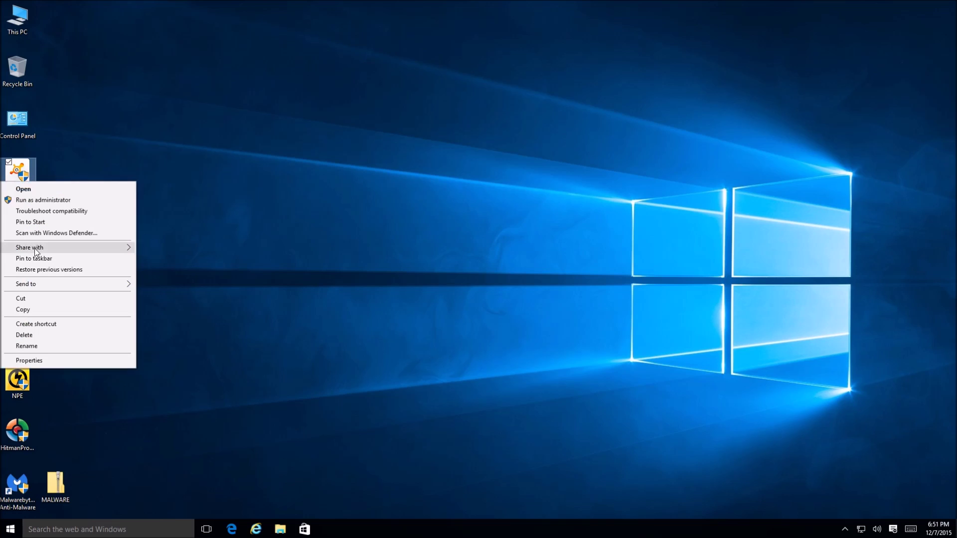
mouse_move(34, 248)
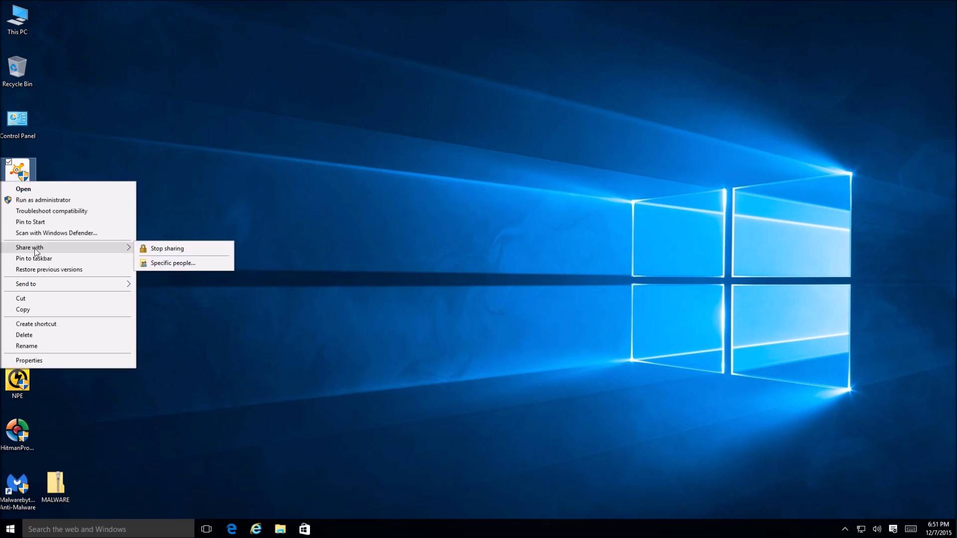
click(100, 358)
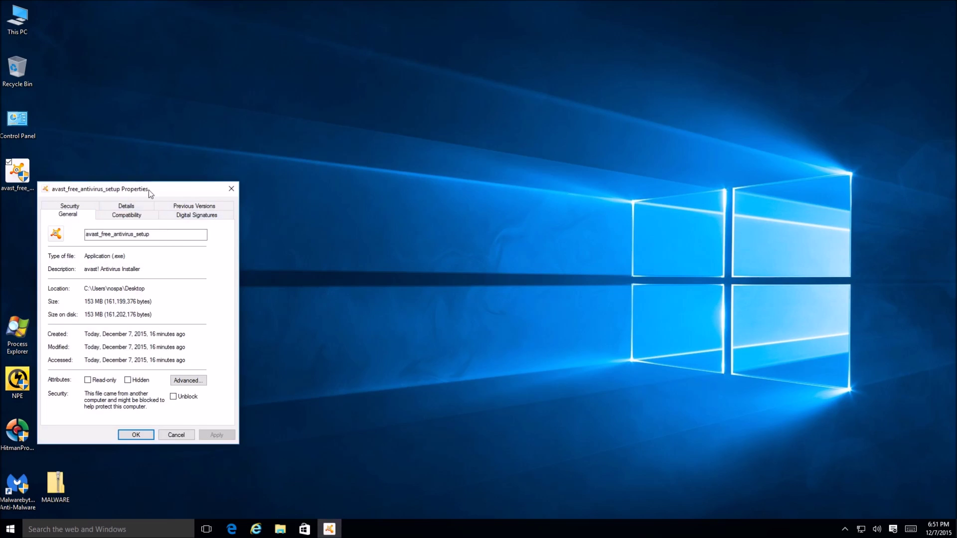
drag(148, 190, 186, 183)
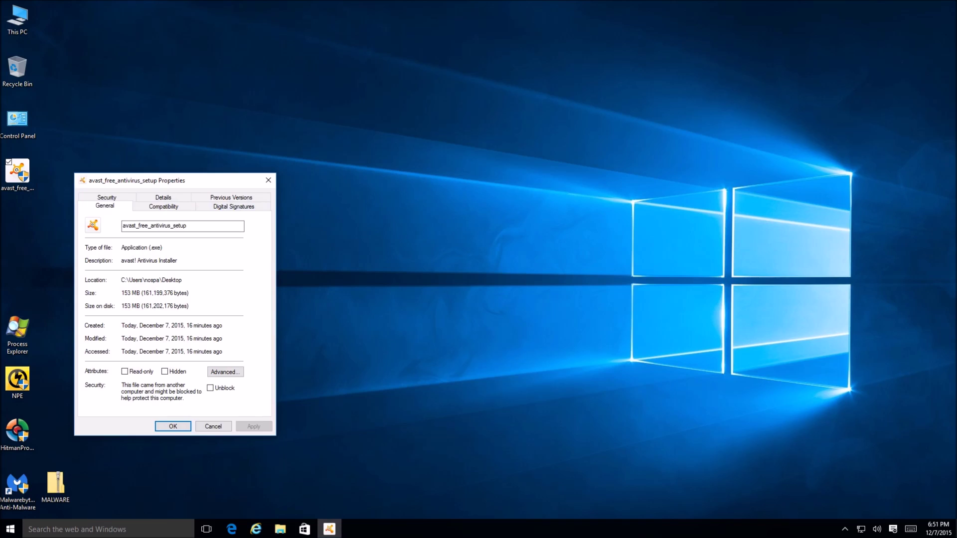
drag(122, 293, 145, 293)
click(189, 293)
click(268, 179)
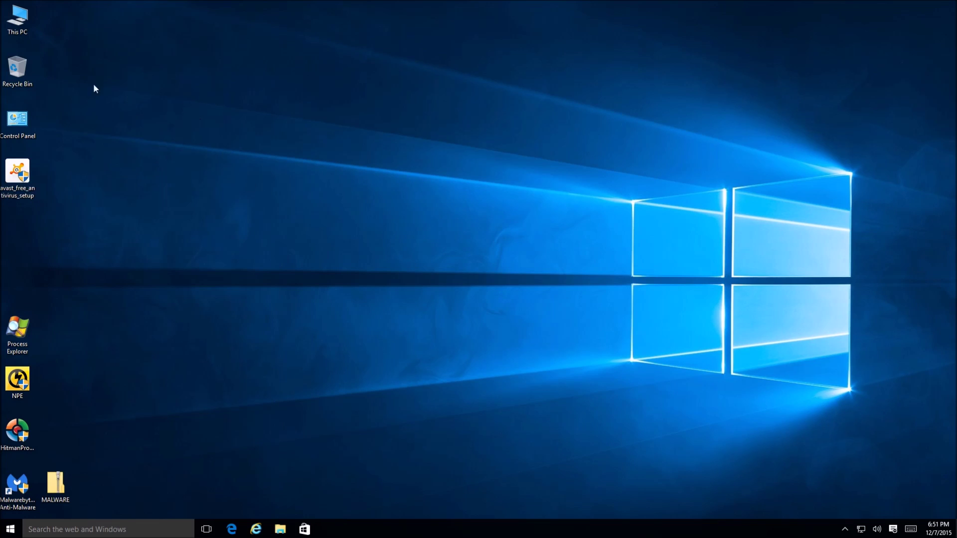
click(127, 57)
Run the Avast Free Antivirus installer with administrator approval, review the component list, and install with the default options, including Google Chrome
double_click(20, 171)
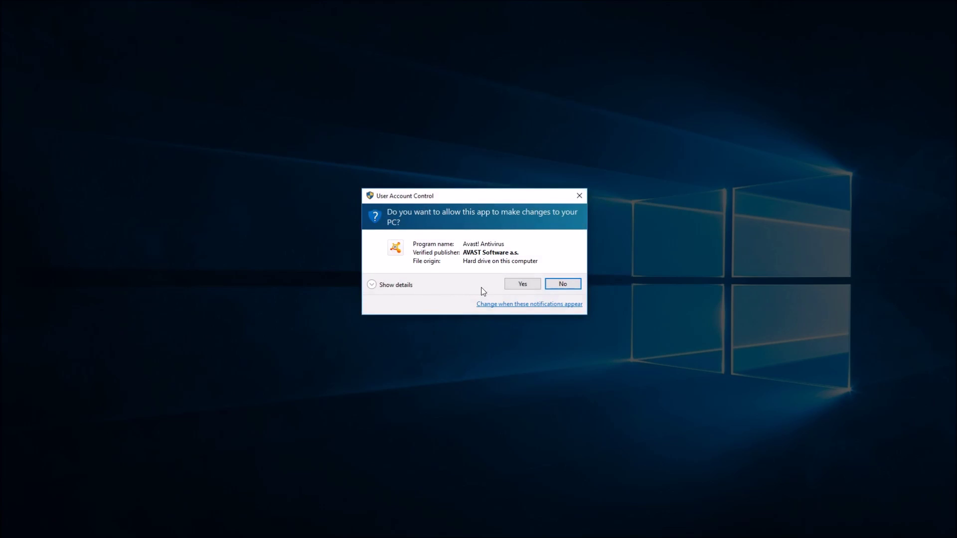
click(522, 285)
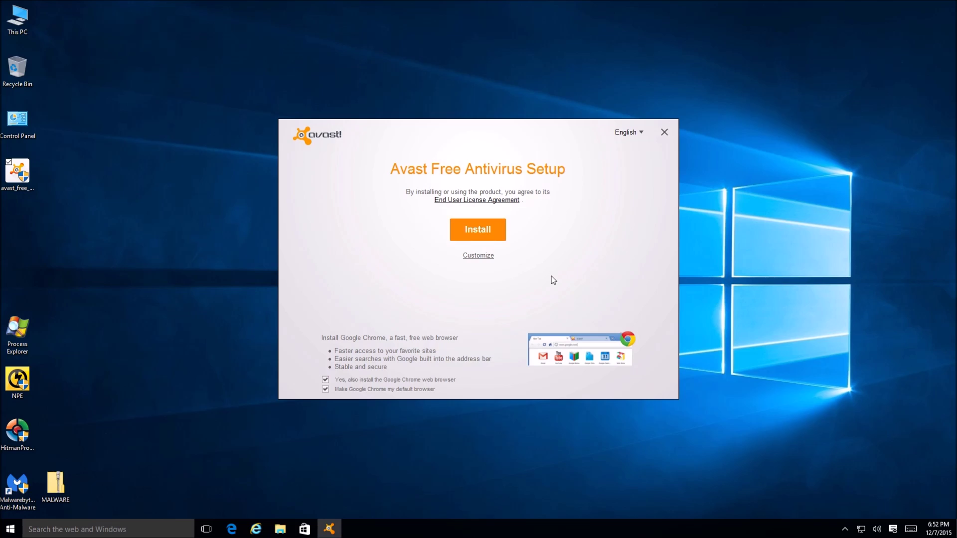
click(474, 256)
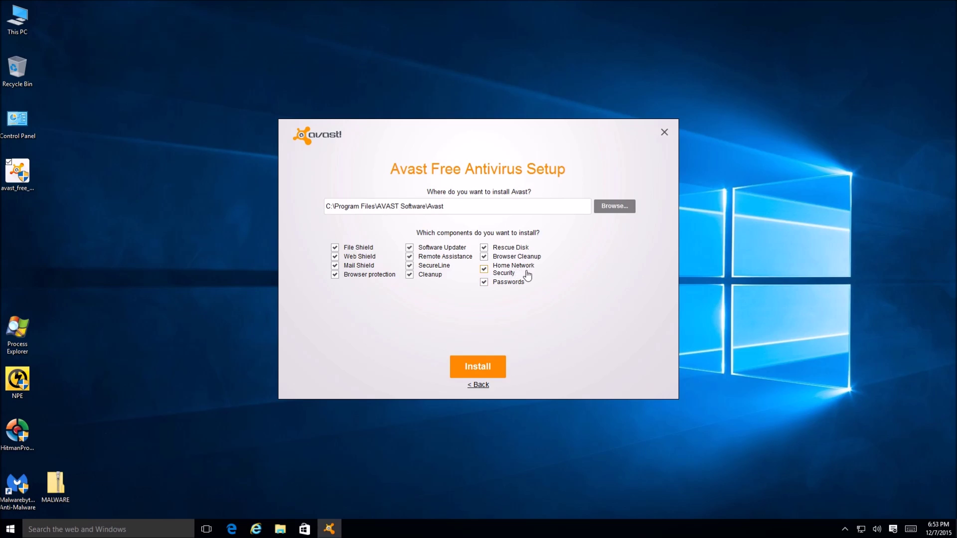
click(482, 385)
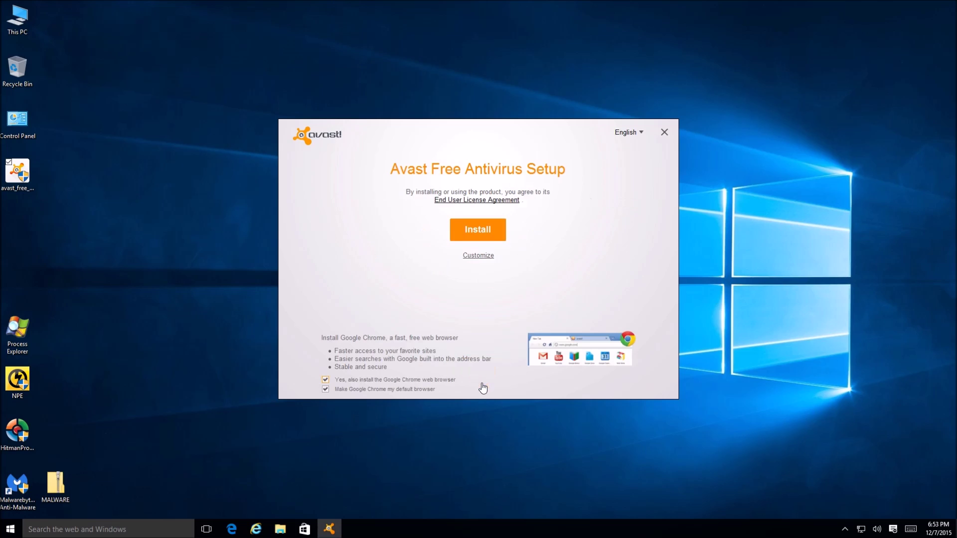
click(487, 236)
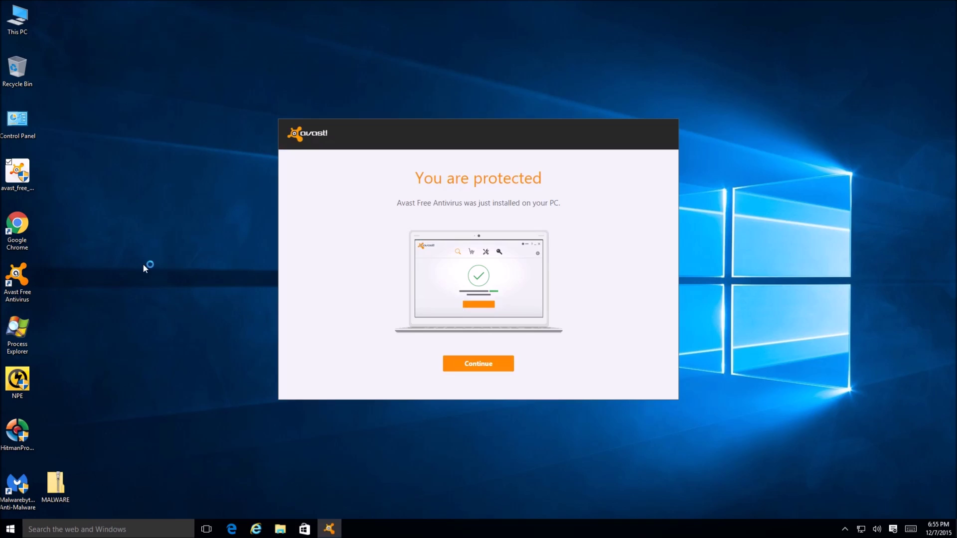
Finish the post-install screens, closing the Chrome window, accepting the data-sharing notice and declining the Android phone protection
click(475, 368)
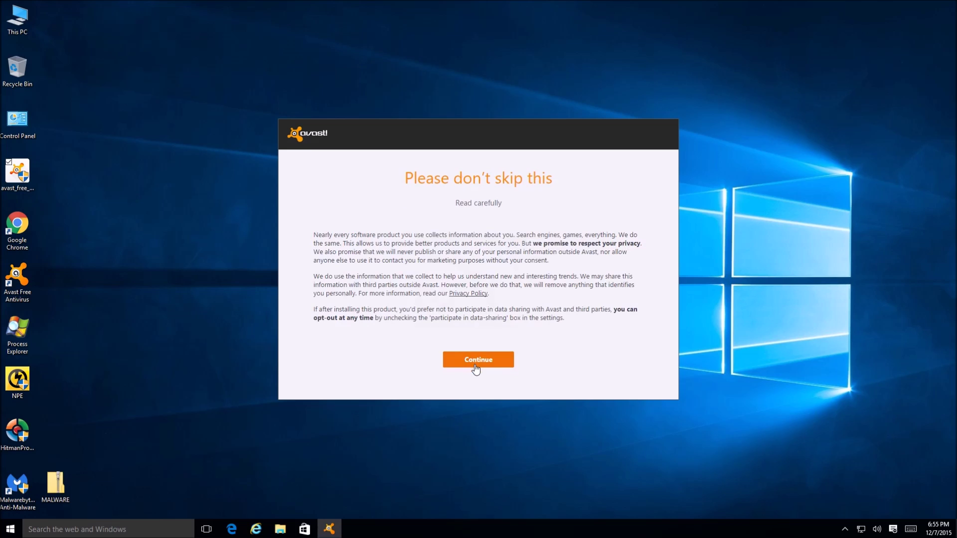
click(479, 363)
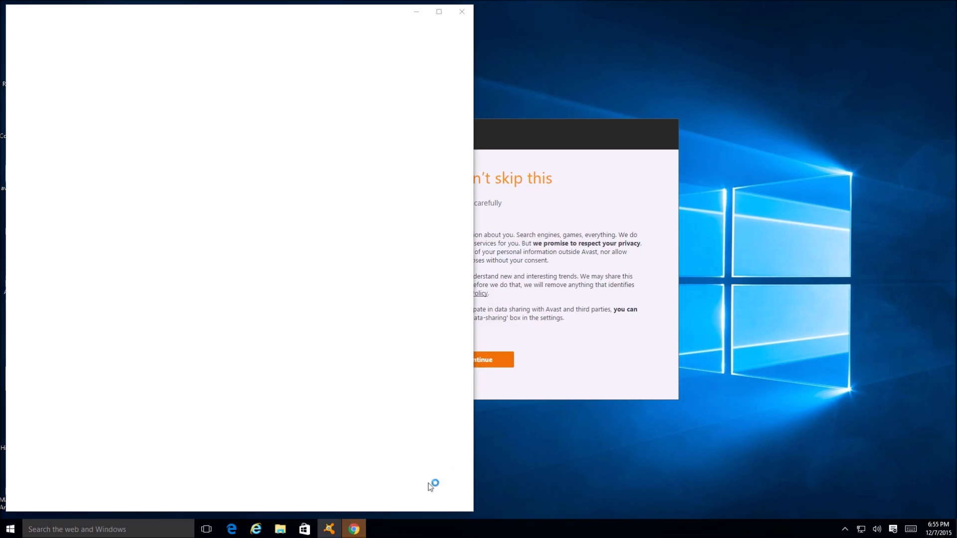
click(467, 14)
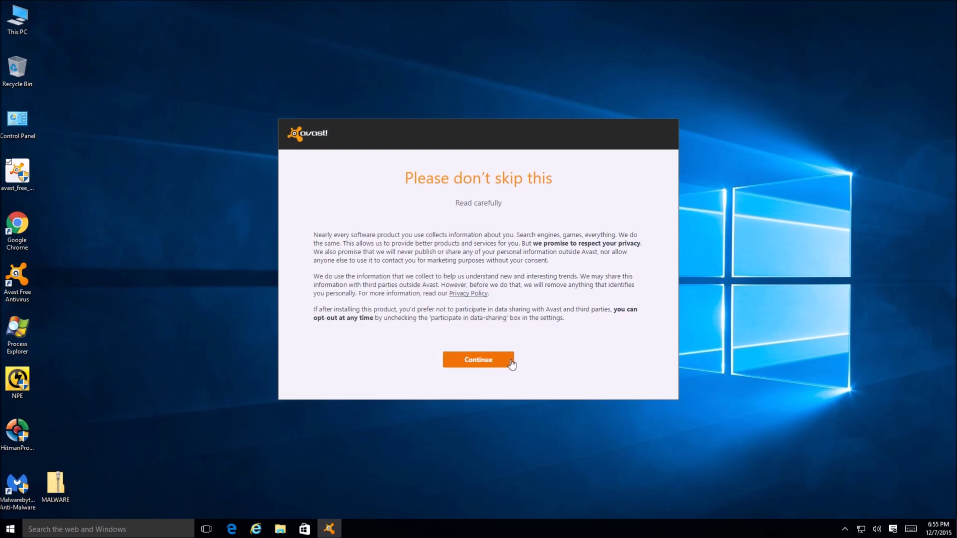
click(493, 367)
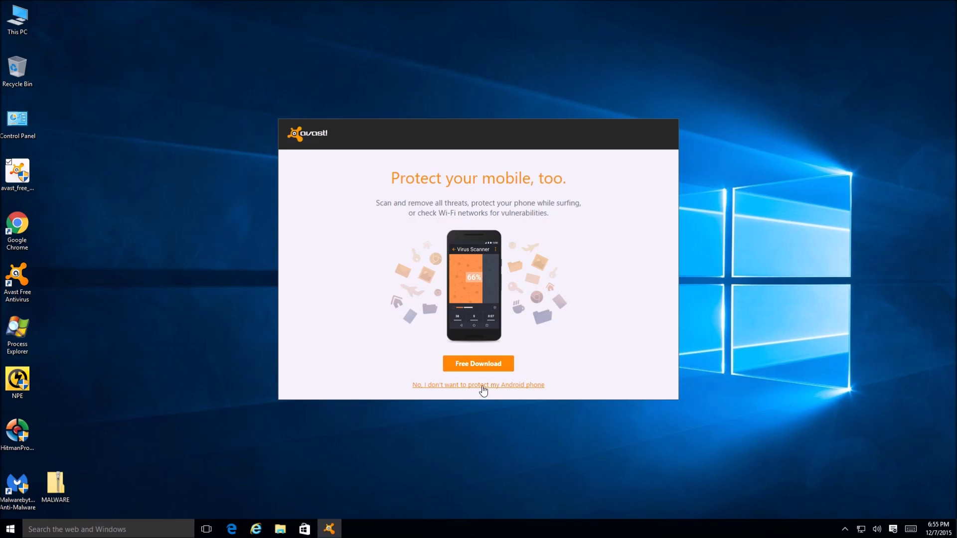
click(482, 386)
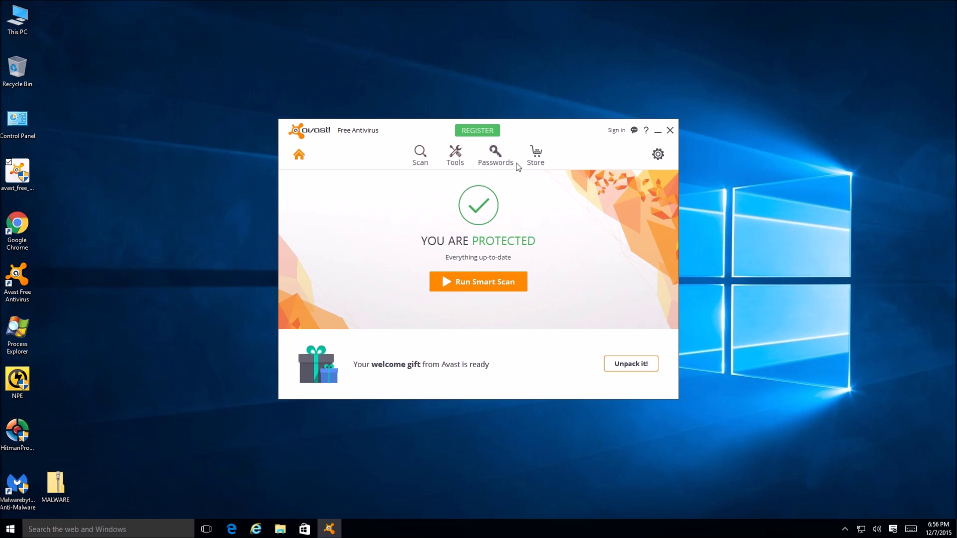
Look through the products and prices offered in the Avast Store
click(542, 155)
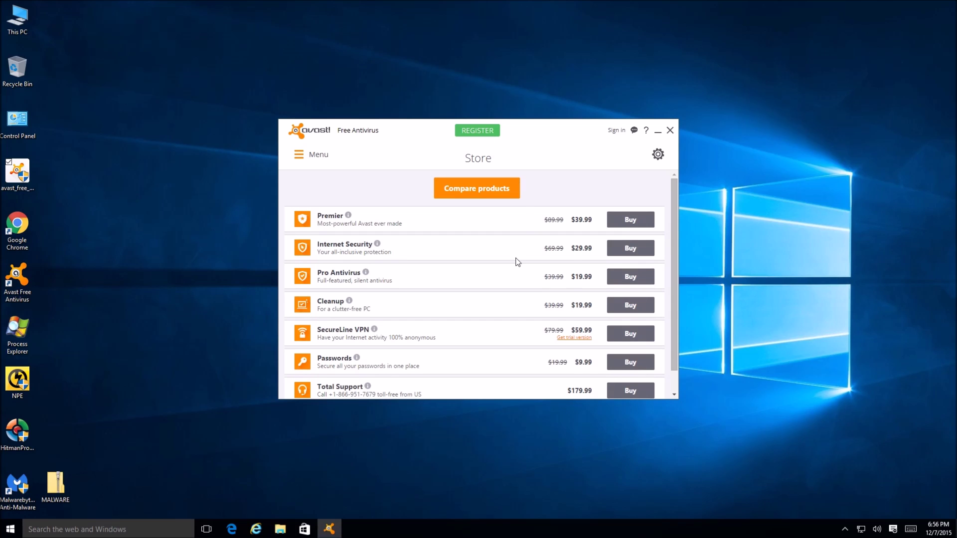
scroll(518, 263, down, 1)
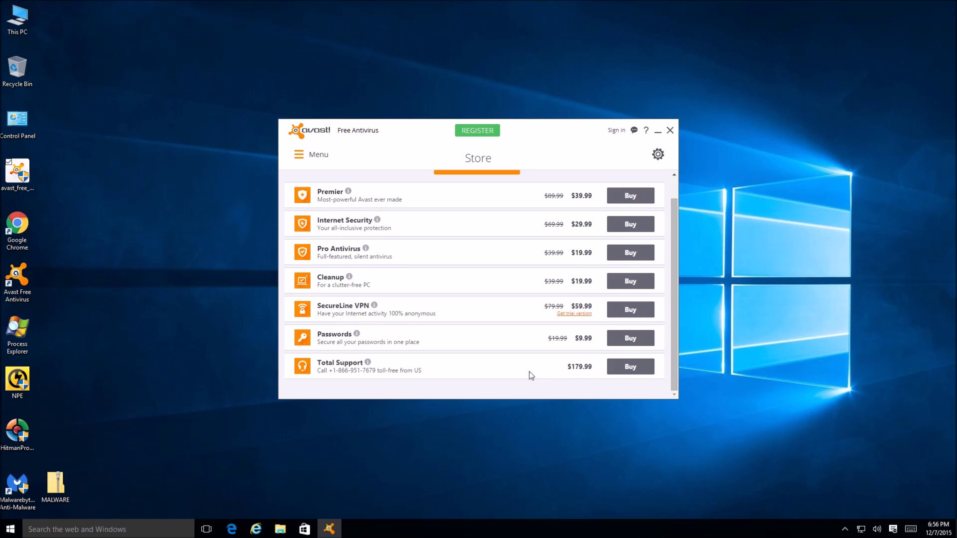
scroll(530, 374, up, 1)
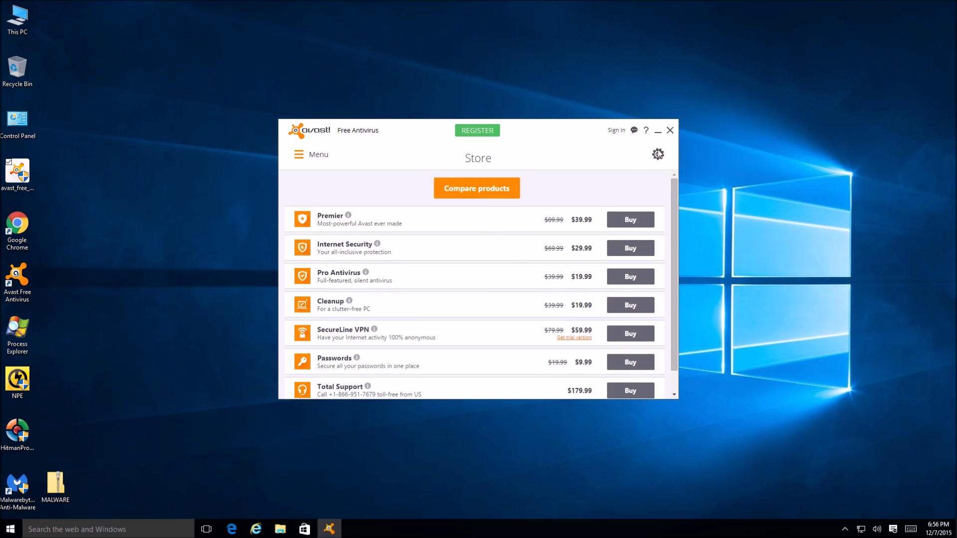
Look at the password features and open the Personal data entry to view the Passwords Overview introduction
click(301, 154)
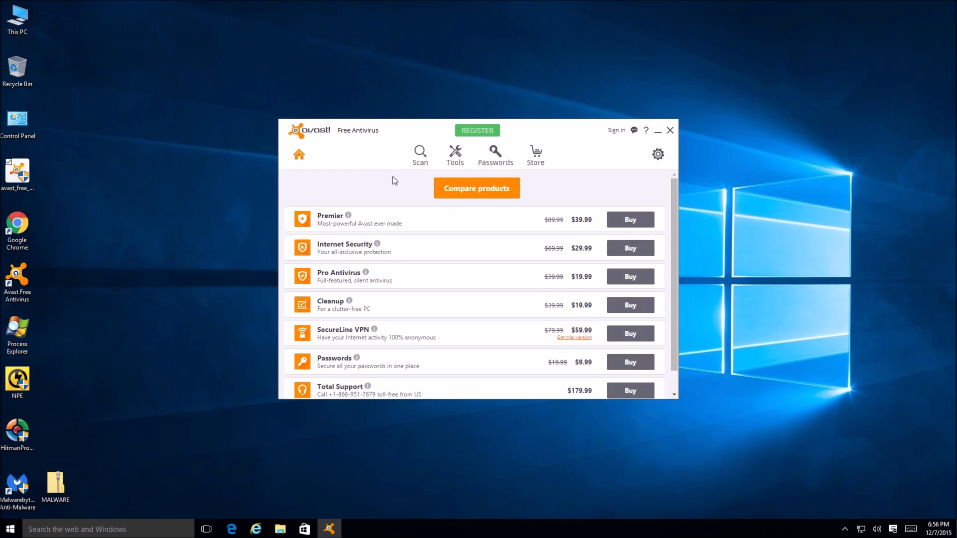
mouse_move(503, 161)
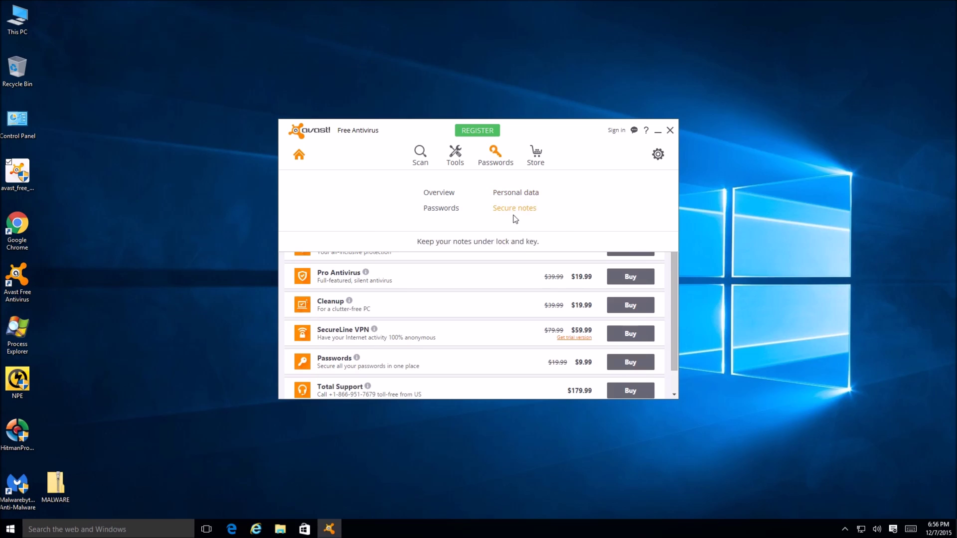
click(516, 194)
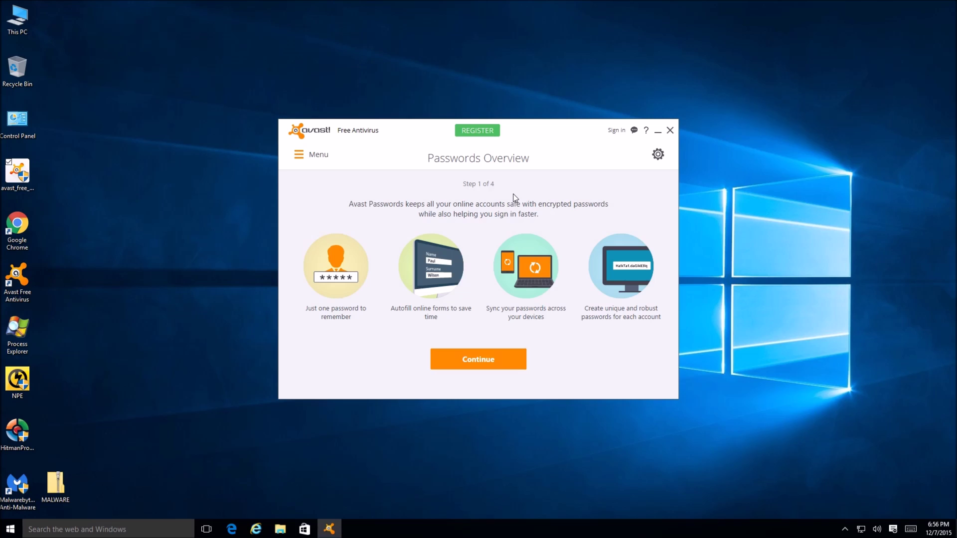
Review the available Avast tools and view the security plans that add the Firewall
mouse_move(297, 154)
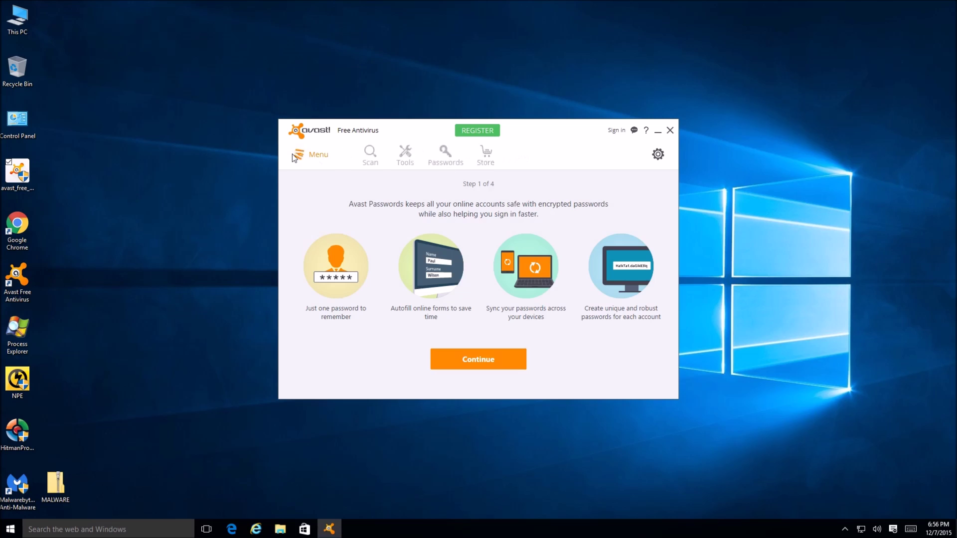
mouse_move(454, 165)
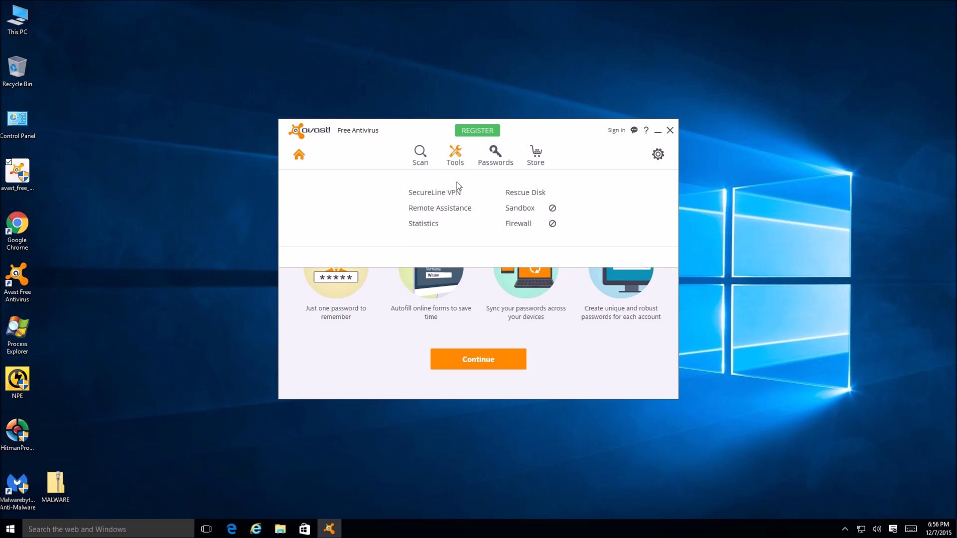
mouse_move(555, 232)
click(552, 223)
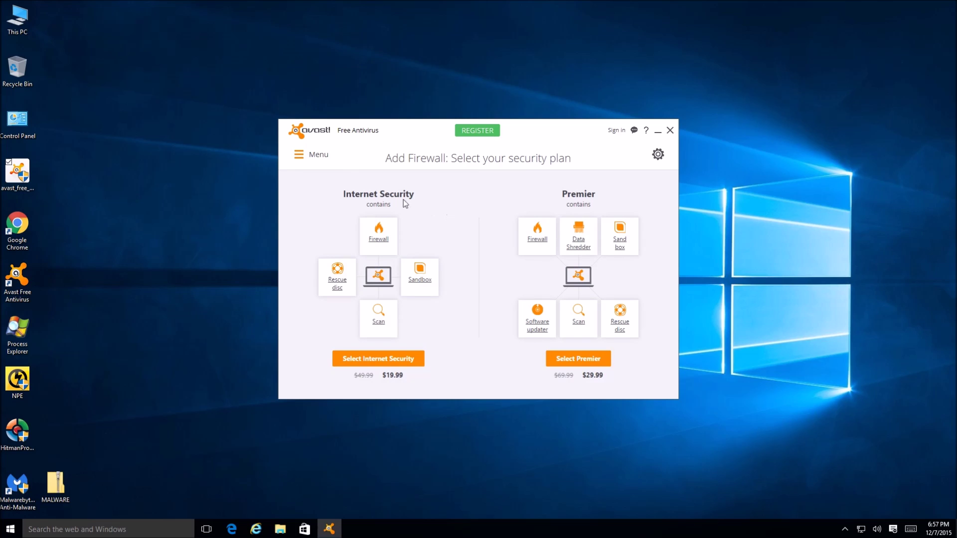
Review the General and Active Protection settings and open the customization options of the File System Shield
click(319, 160)
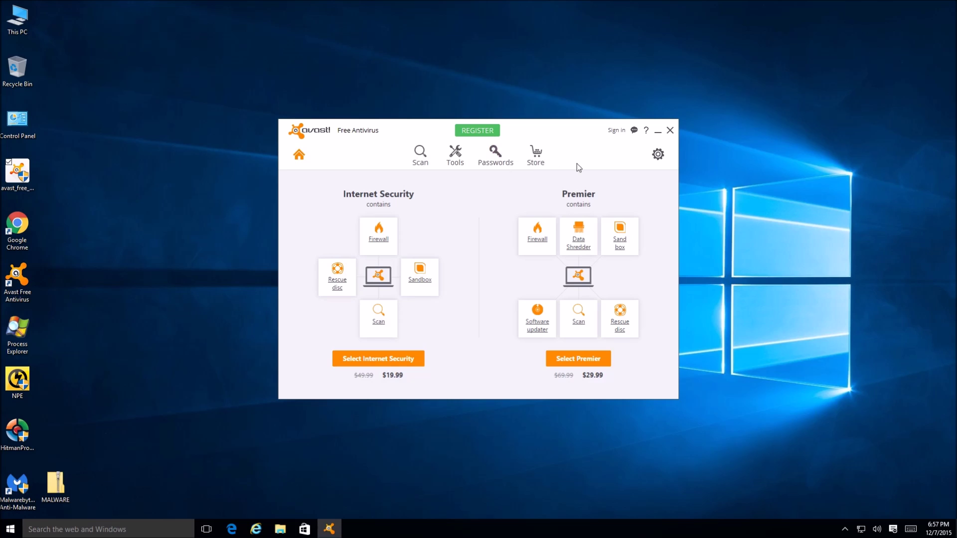
click(659, 155)
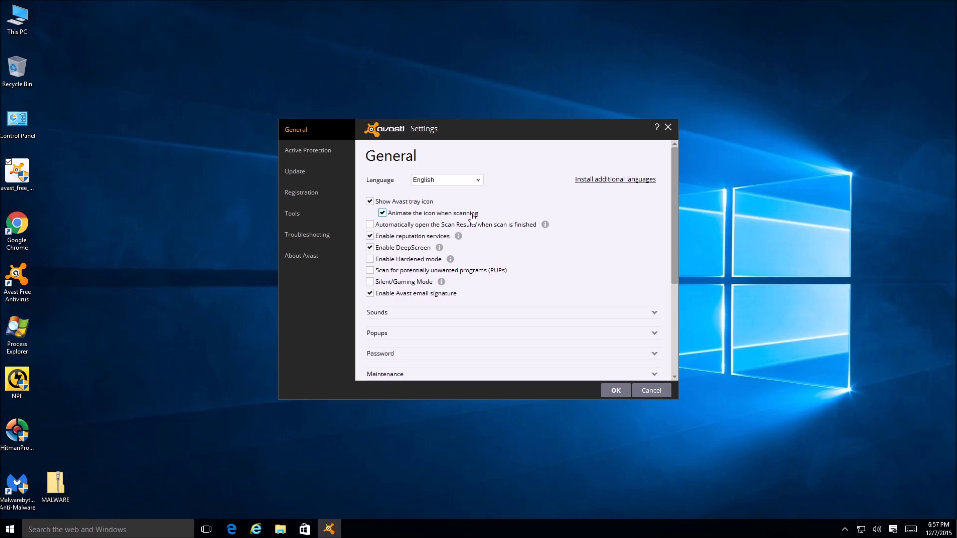
click(287, 153)
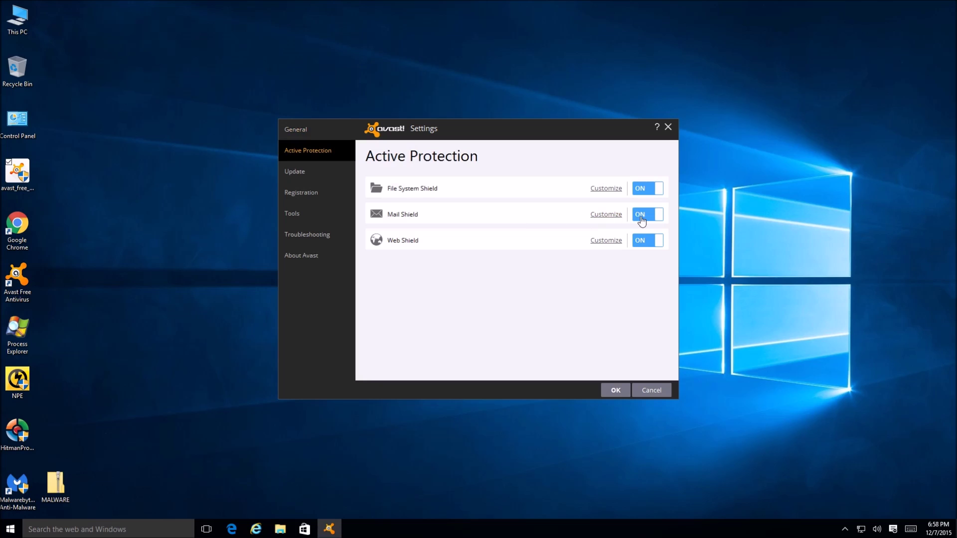
click(618, 189)
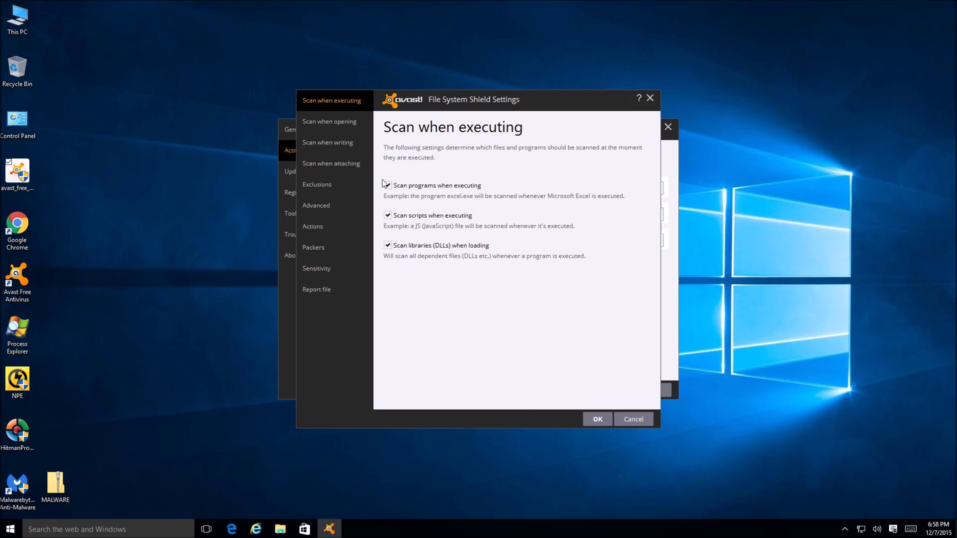
Examine the File System Shield's opening, writing and packer scan settings, and the actions available when a virus is found
click(329, 122)
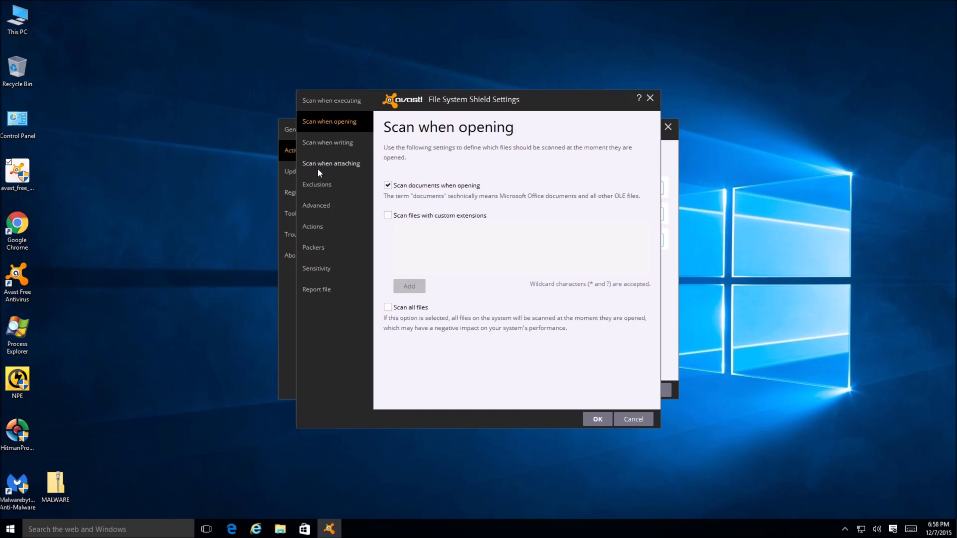
click(333, 145)
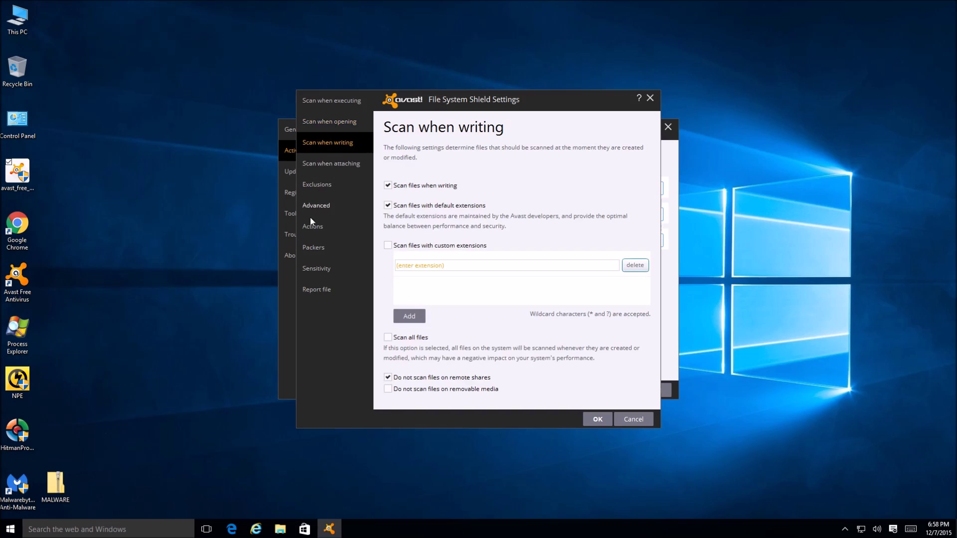
click(315, 249)
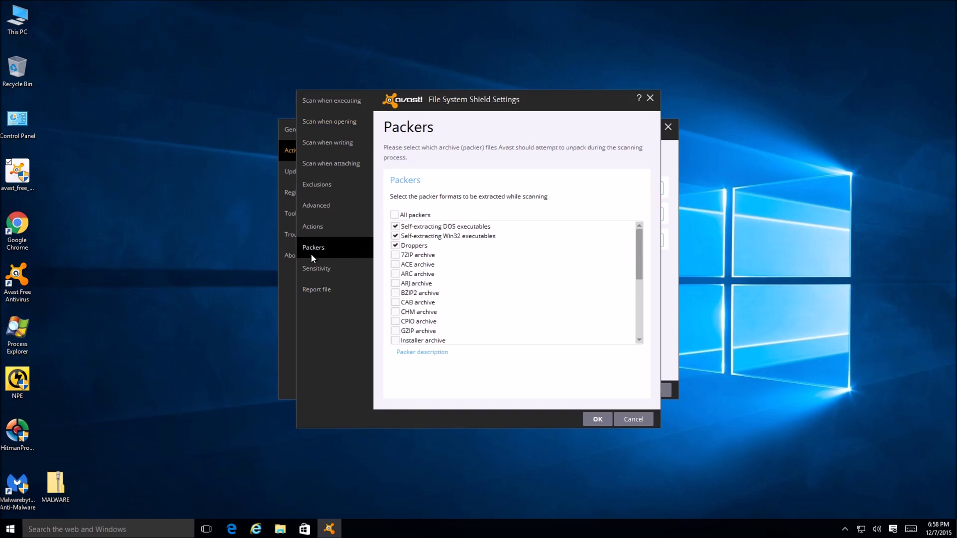
click(328, 232)
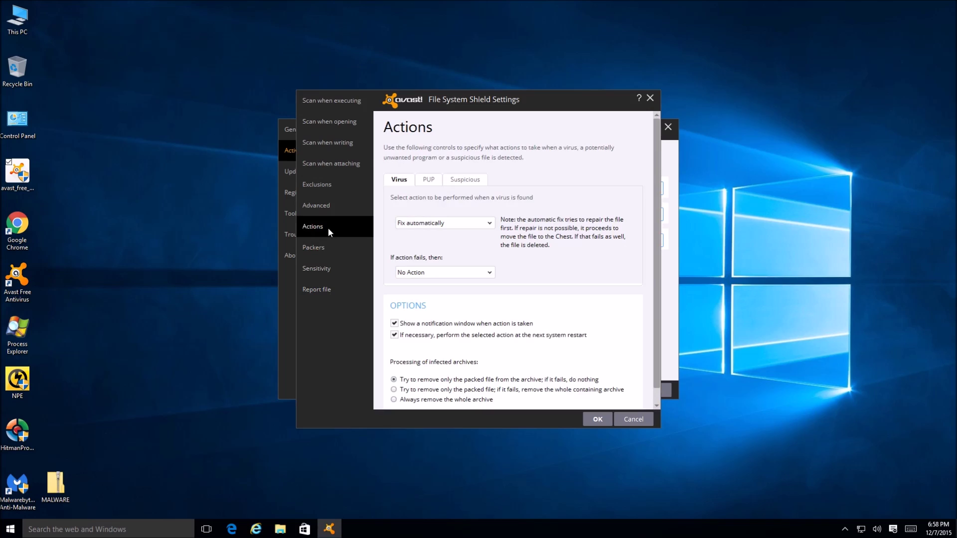
click(487, 224)
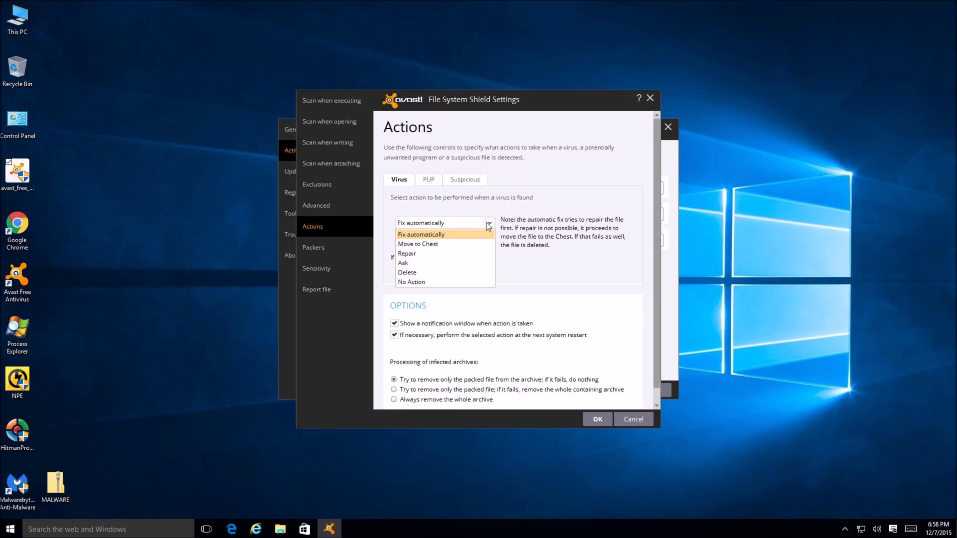
click(488, 226)
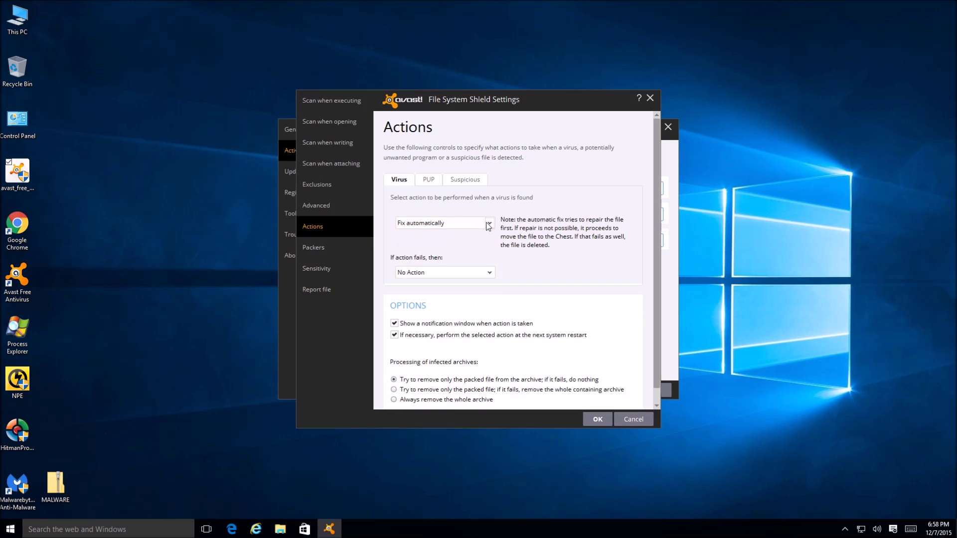
Review the fallback action choices for viruses and the advanced performance settings of the File System Shield
click(489, 273)
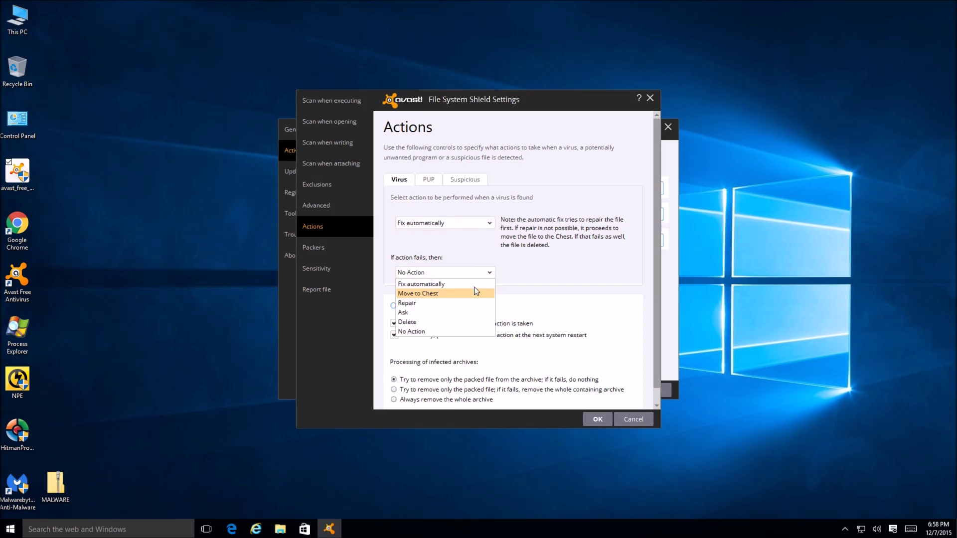
click(488, 273)
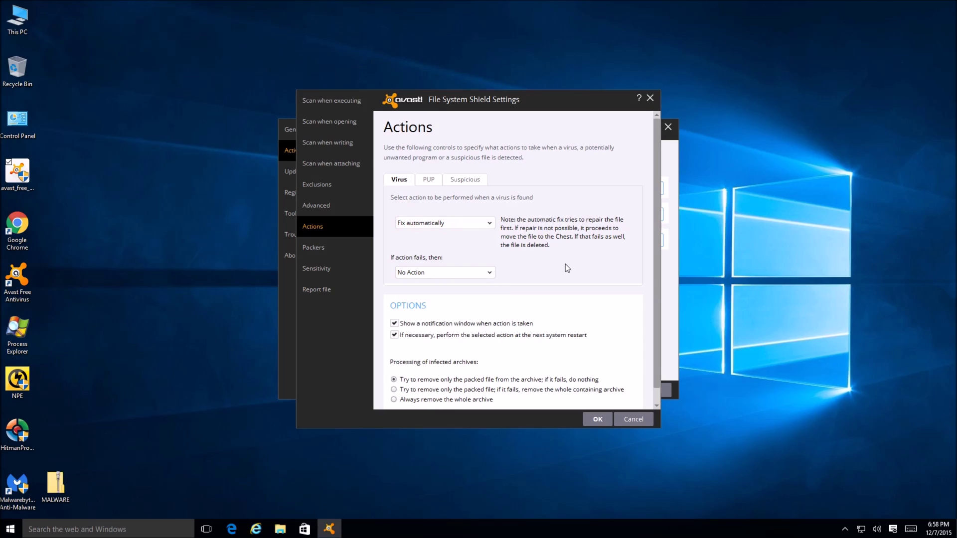
click(316, 203)
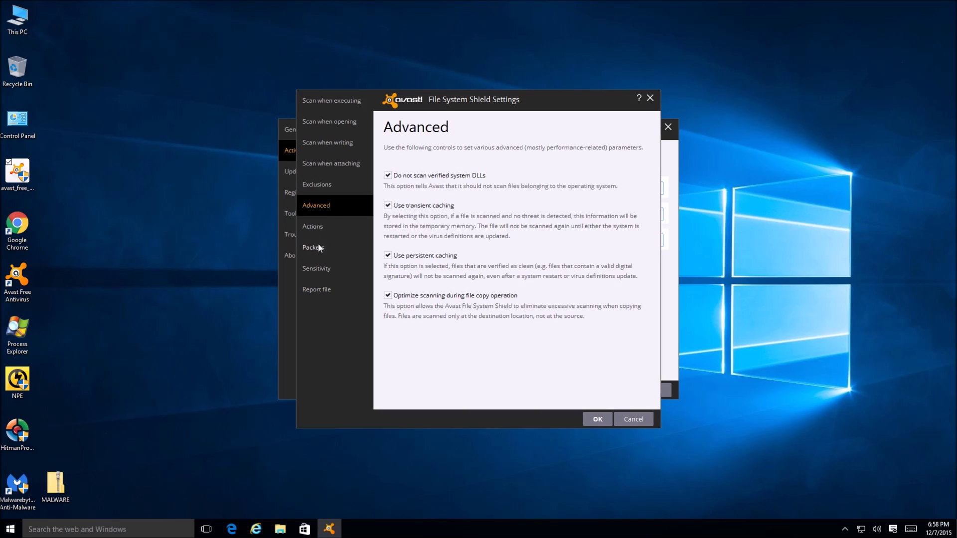
Set both fallback actions for detected viruses to Delete in the File System Shield's Actions settings
click(322, 228)
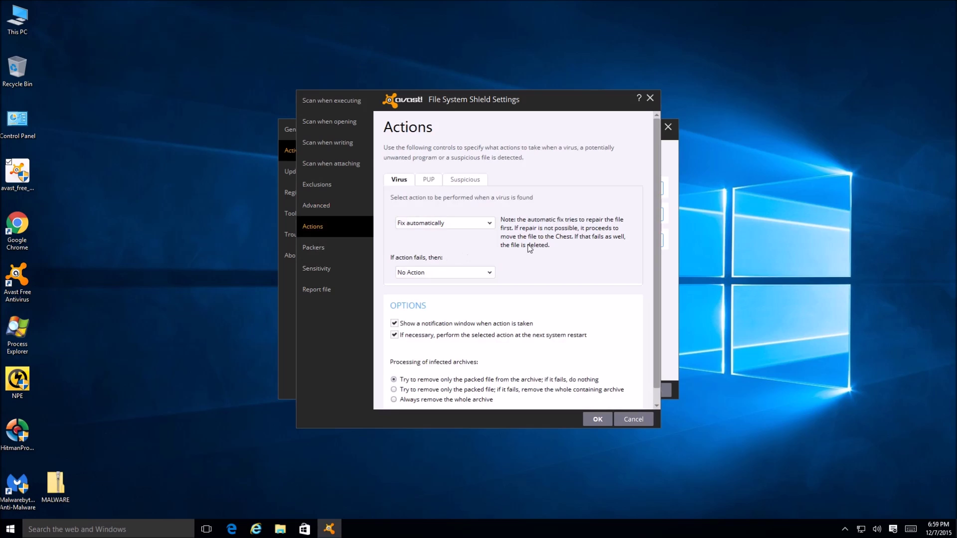
click(489, 273)
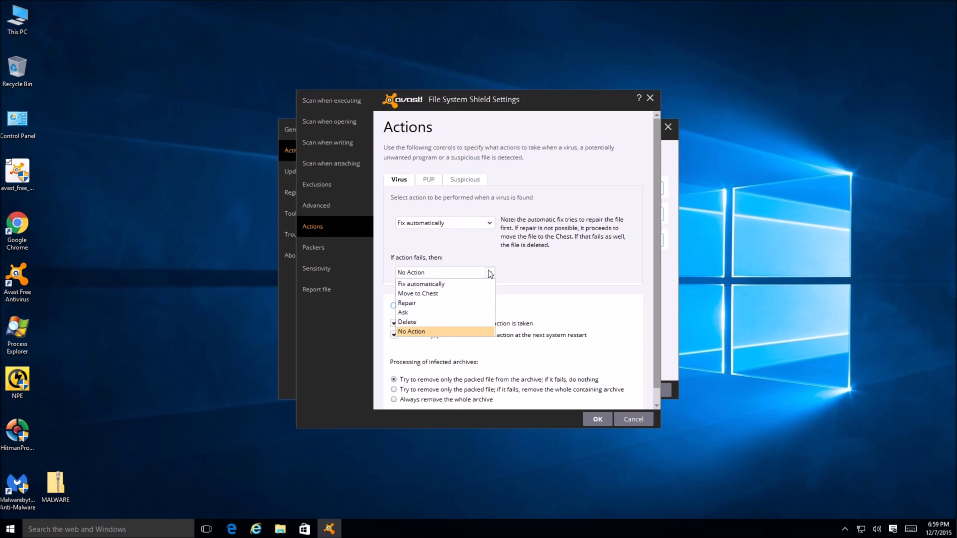
click(450, 322)
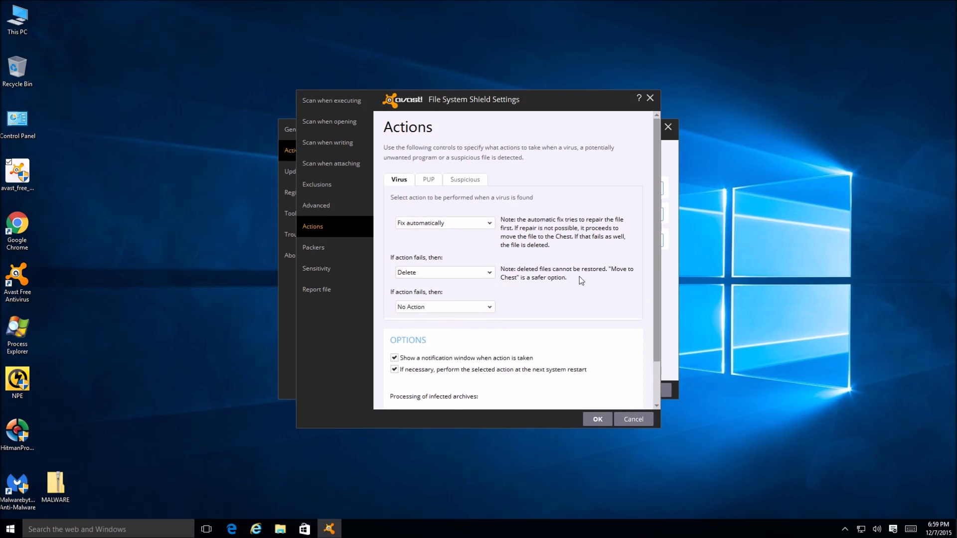
click(485, 308)
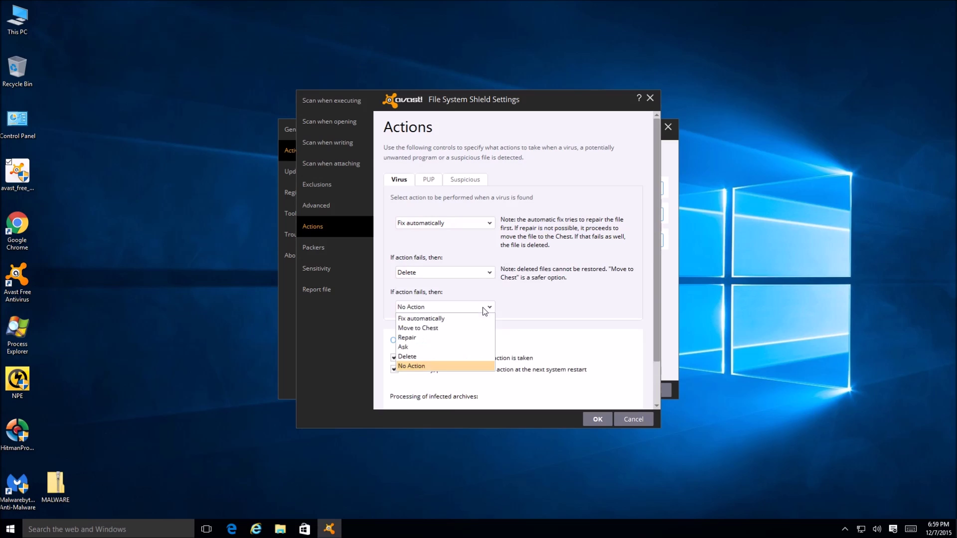
click(447, 357)
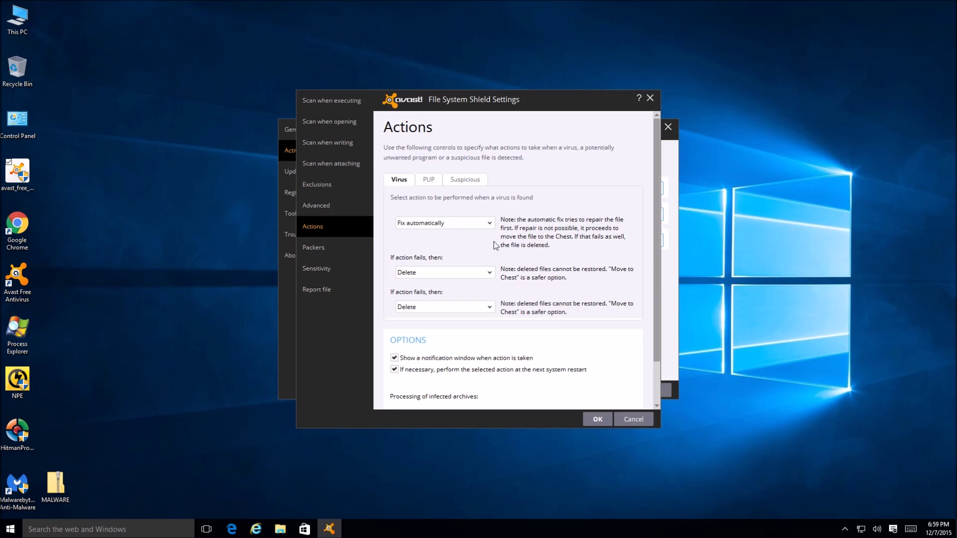
Try Delete as the primary action for viruses, and restore it to Fix automatically
click(491, 224)
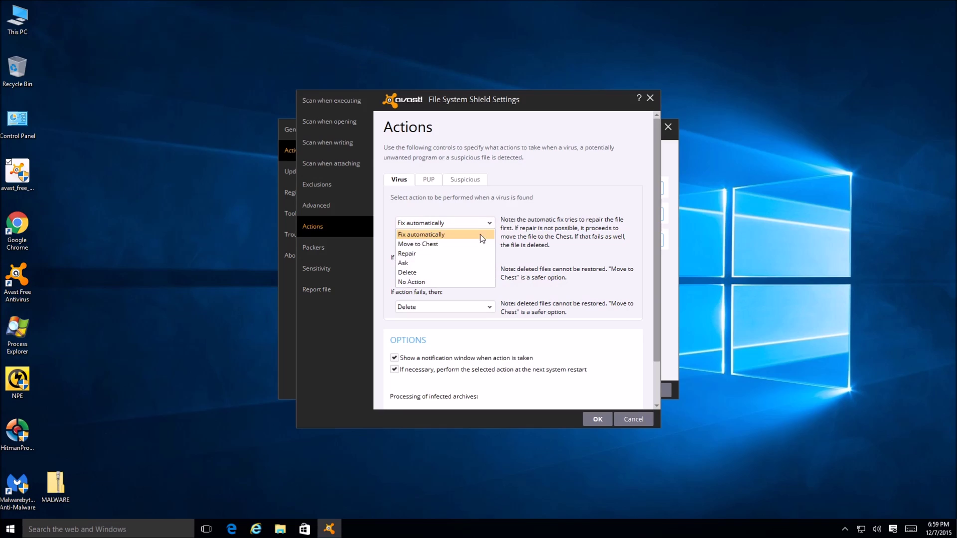
click(450, 272)
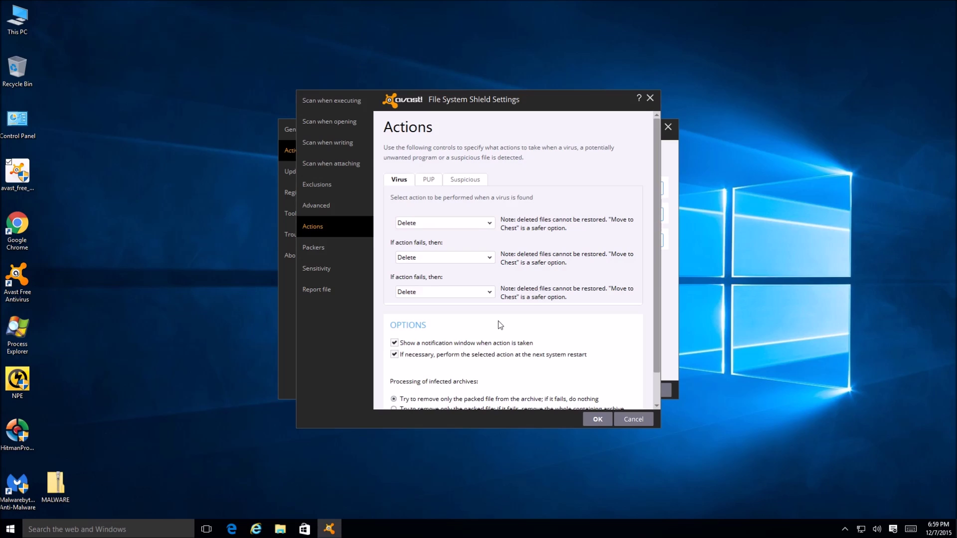
click(490, 223)
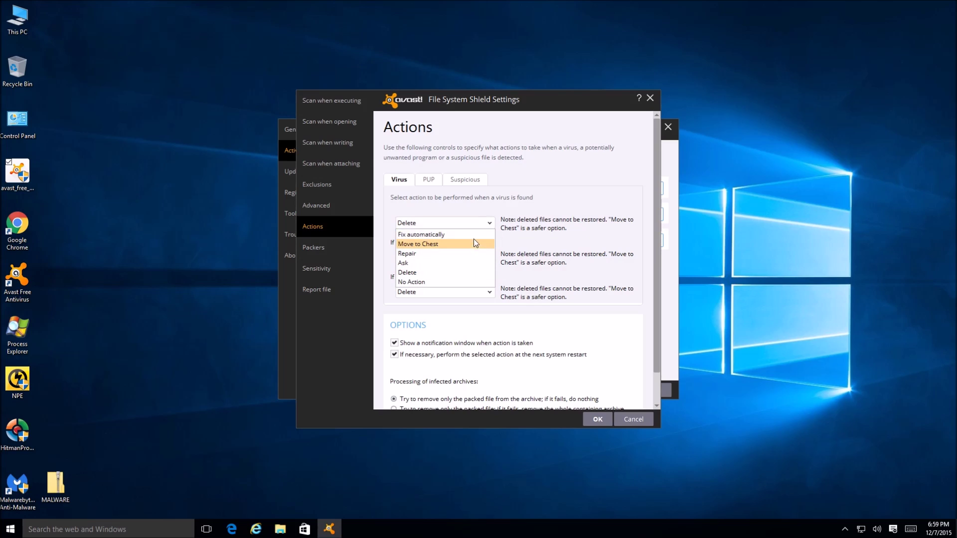
click(474, 235)
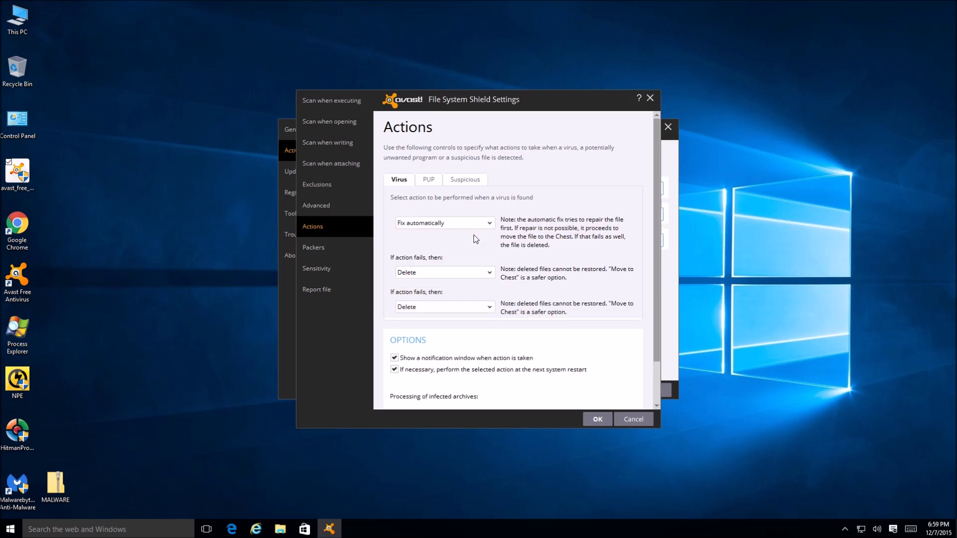
Check the actions for potentially unwanted programs and suspicious objects, and save the File System Shield settings
click(428, 182)
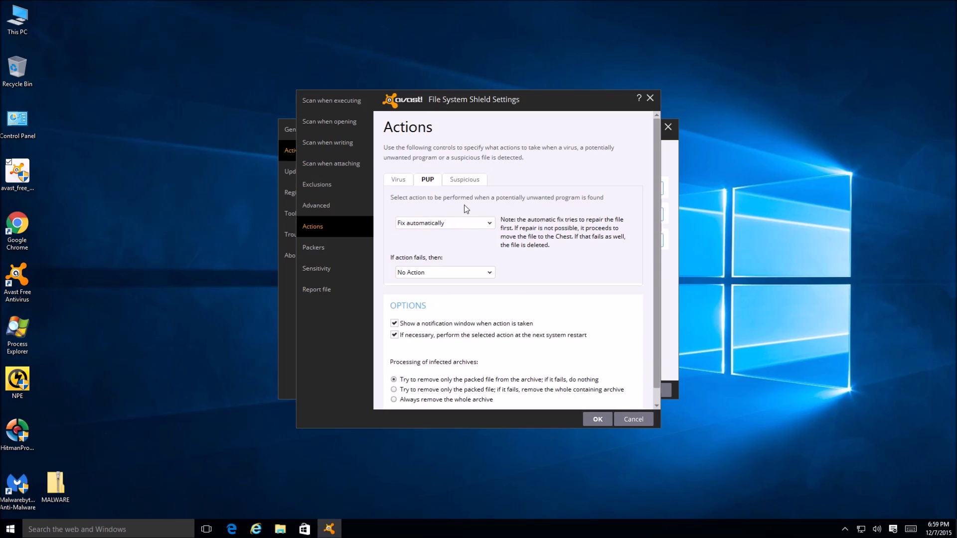
click(462, 184)
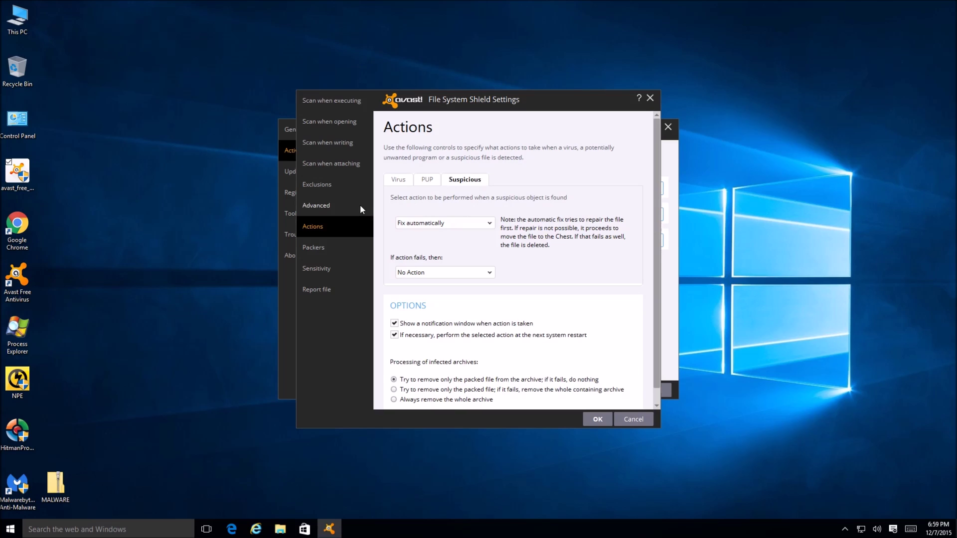
click(598, 421)
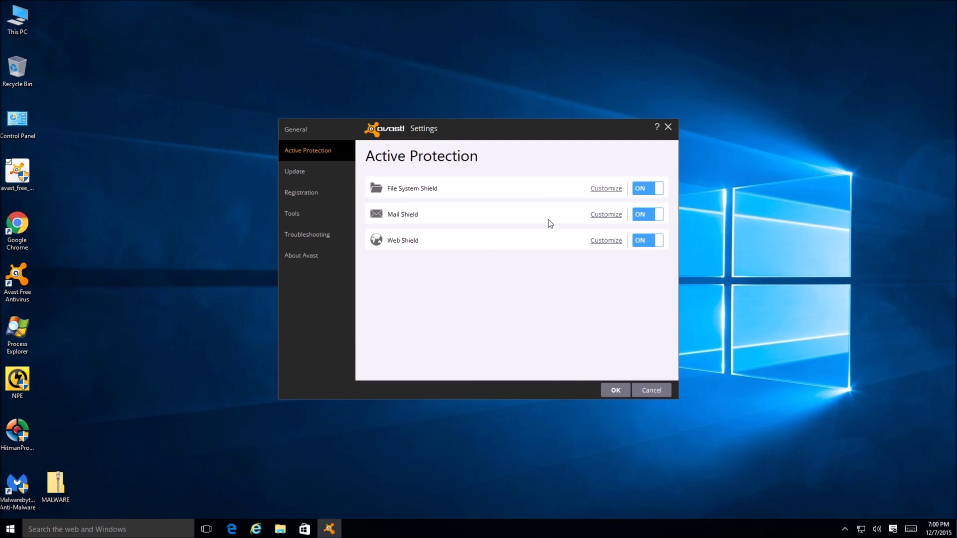
Review the Web Shield's main, packer and site blocking settings, and close its customization options
click(606, 241)
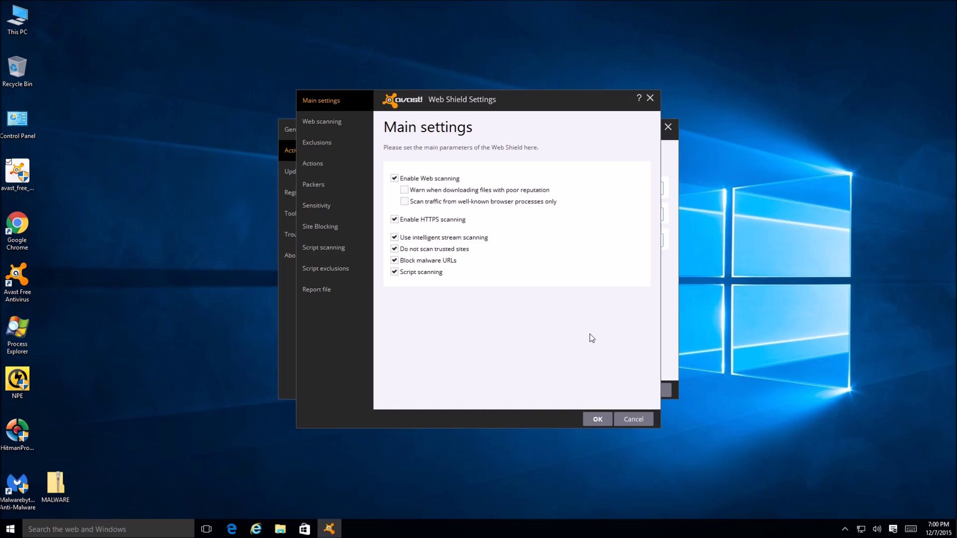
click(313, 192)
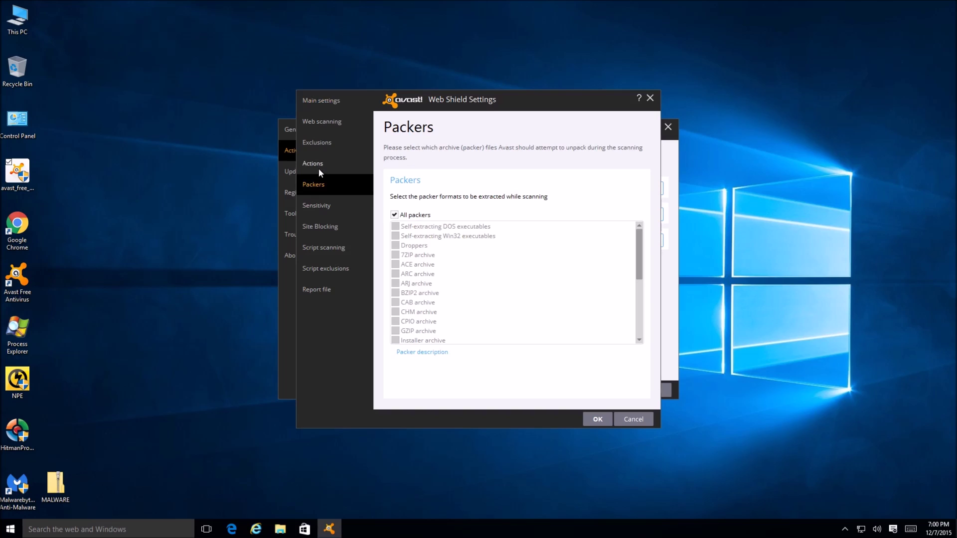
click(313, 232)
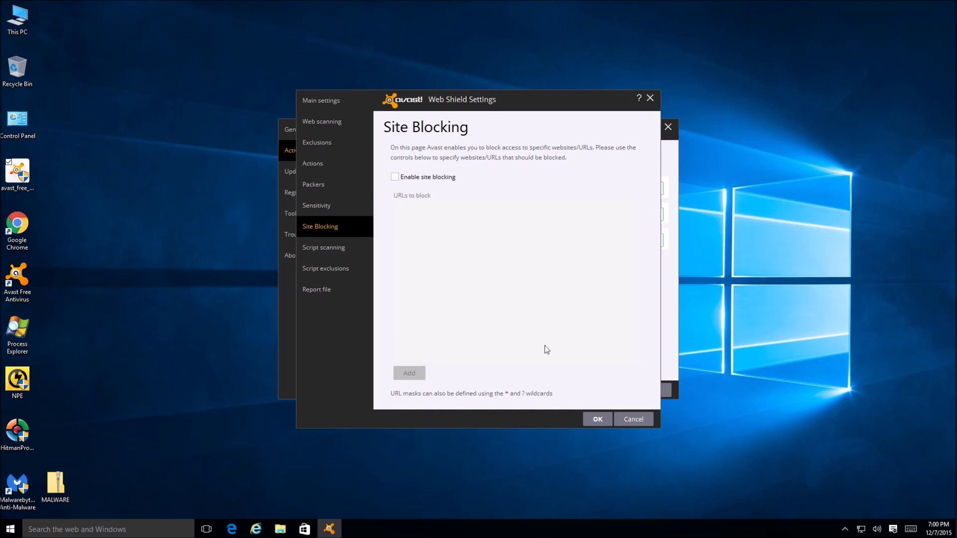
click(598, 420)
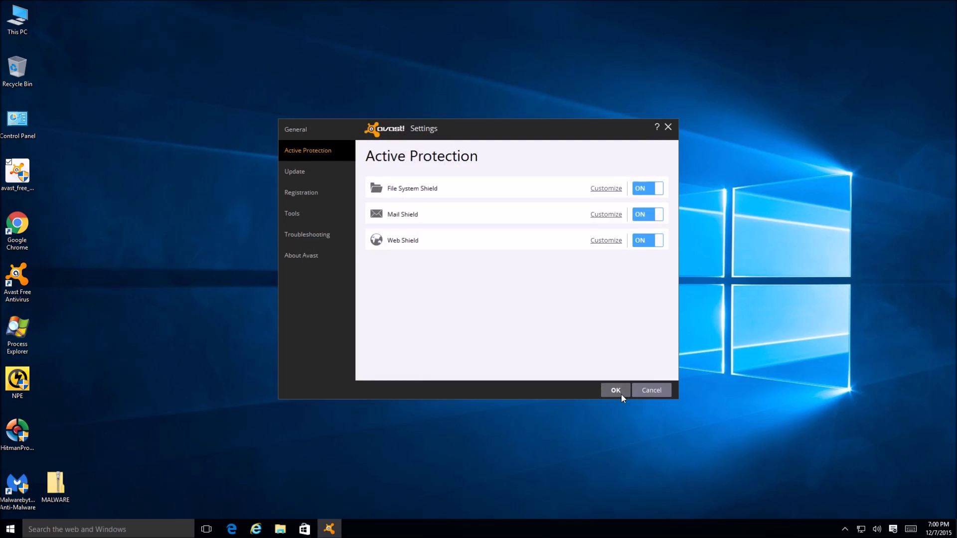
Run updates for both the virus definitions and the program from the Update settings
click(305, 178)
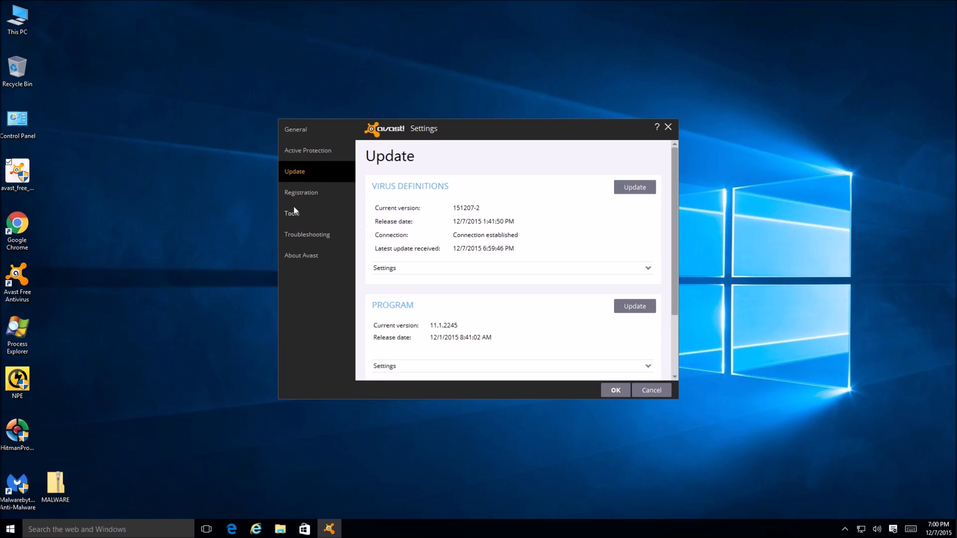
click(629, 187)
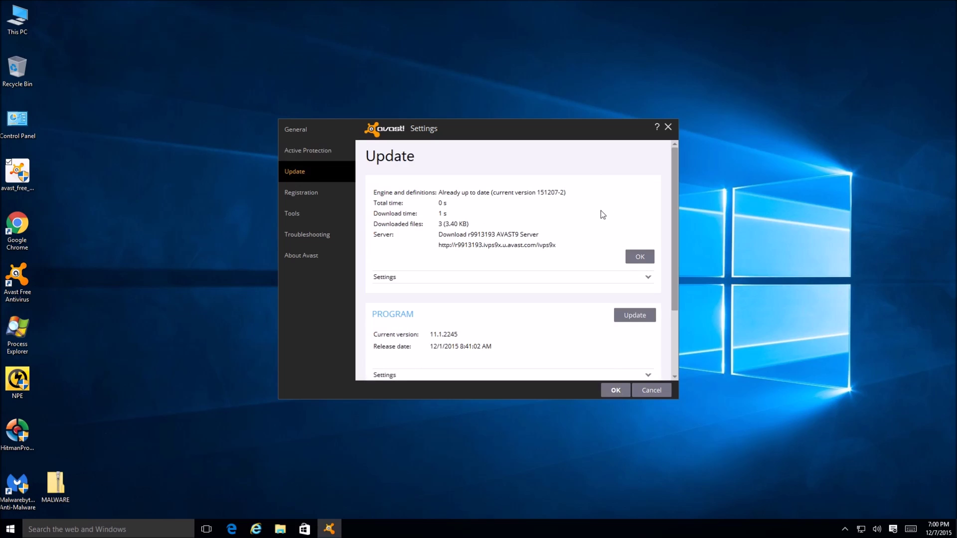
click(633, 314)
scroll(533, 303, down, 3)
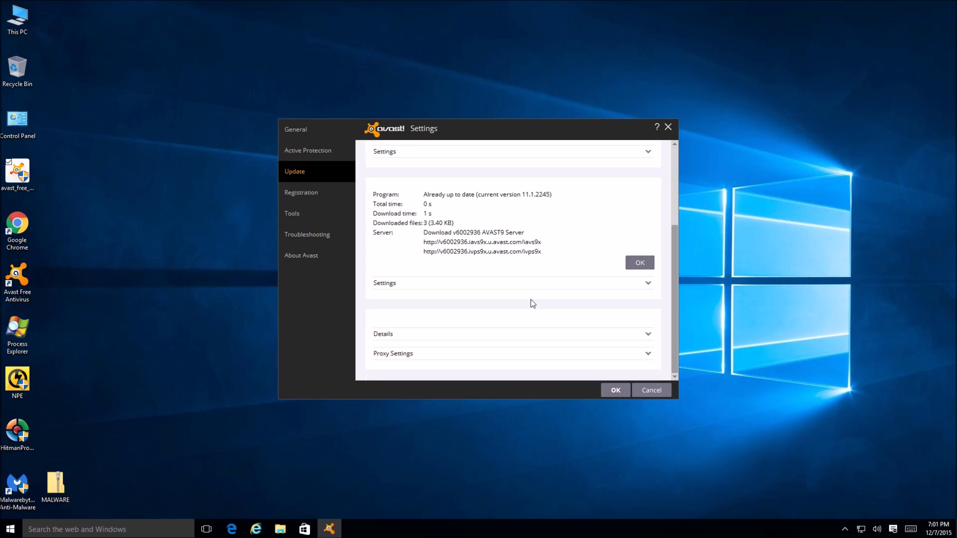
Review the list of installed components in the Tools settings
click(309, 223)
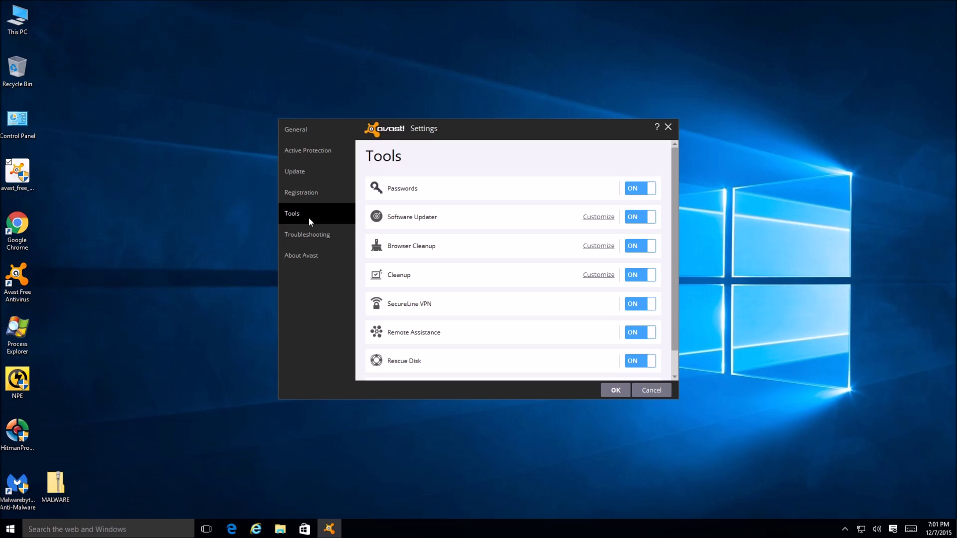
scroll(519, 313, down, 1)
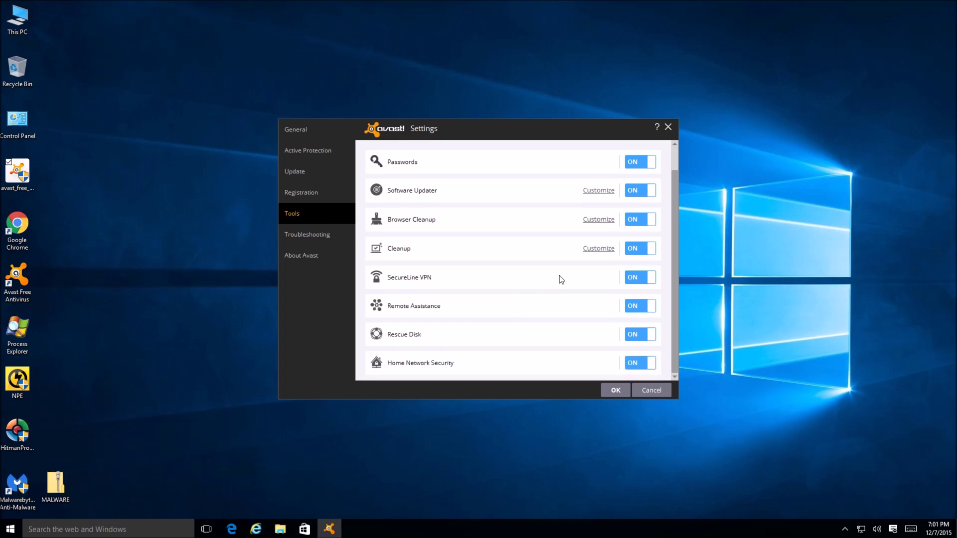
scroll(563, 275, up, 1)
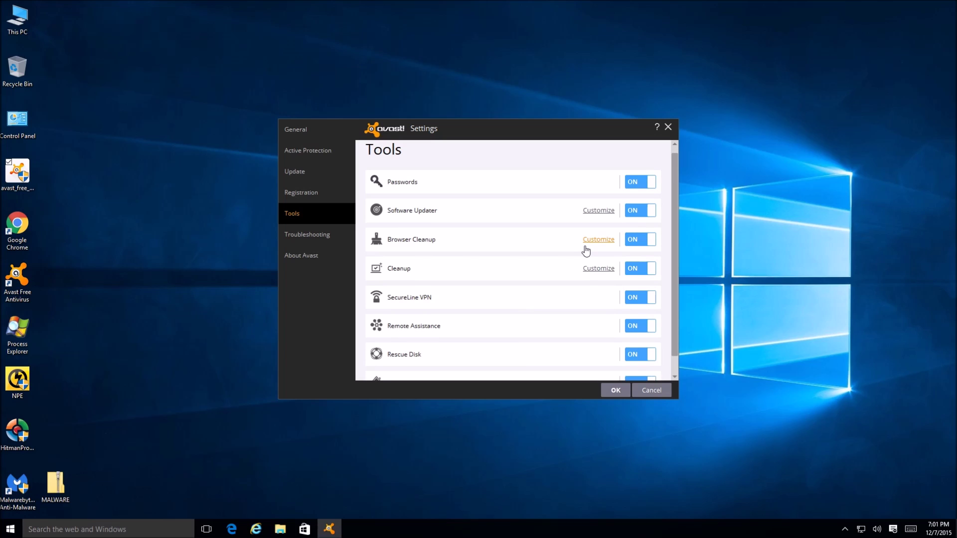
click(19, 283)
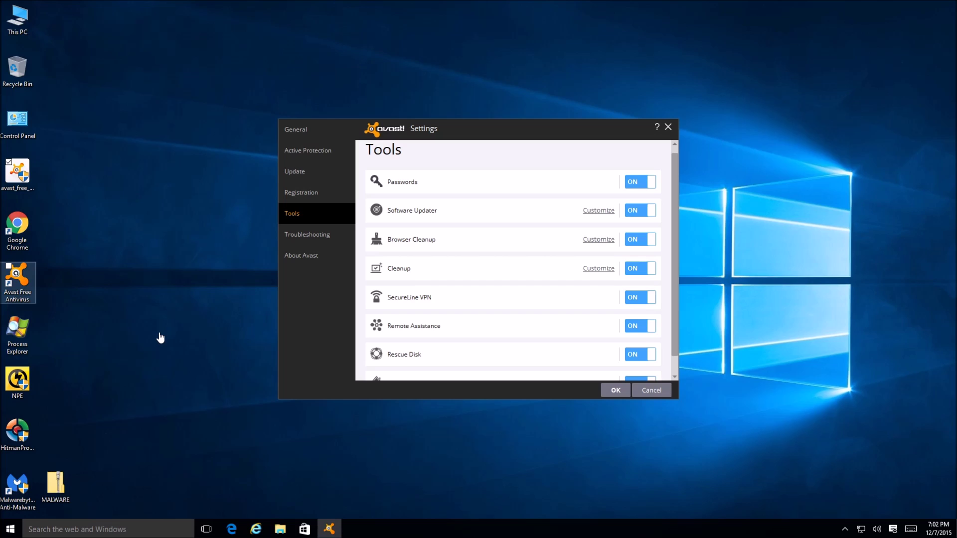
Examine the Troubleshooting options and the version and virus definition details in About Avast
click(308, 235)
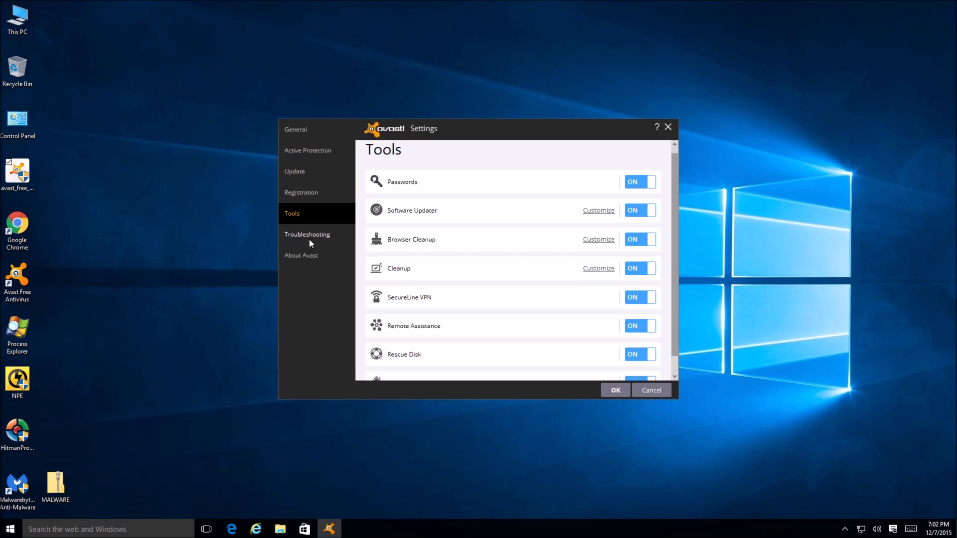
click(310, 235)
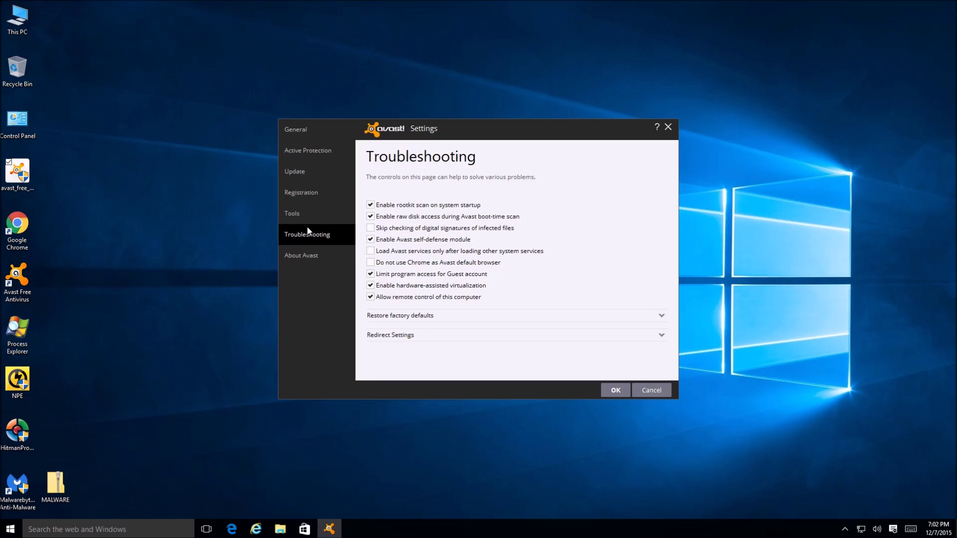
click(305, 256)
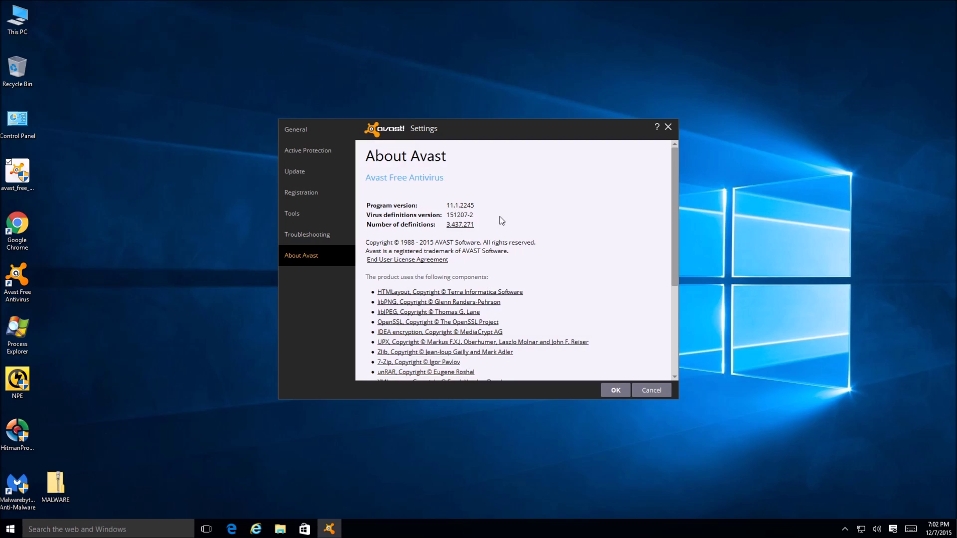
click(330, 239)
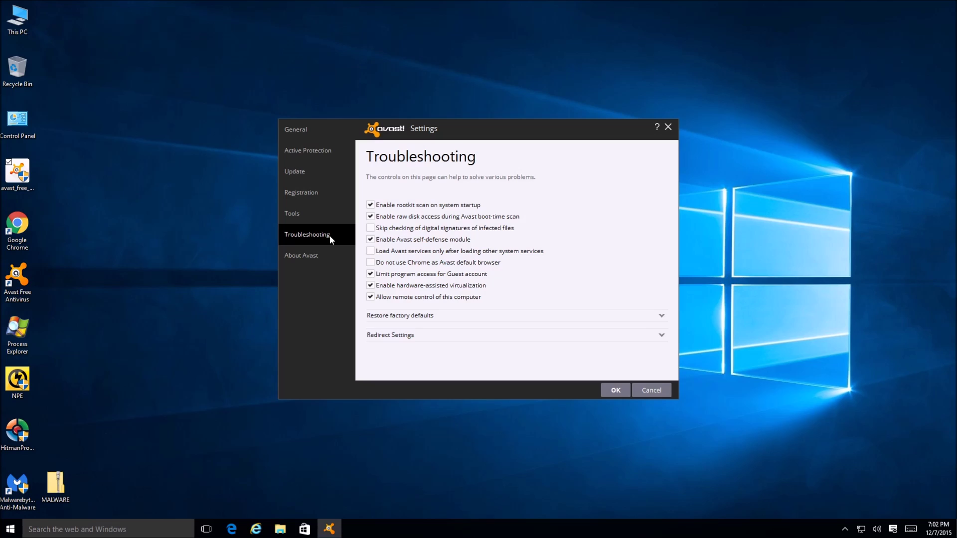
click(320, 255)
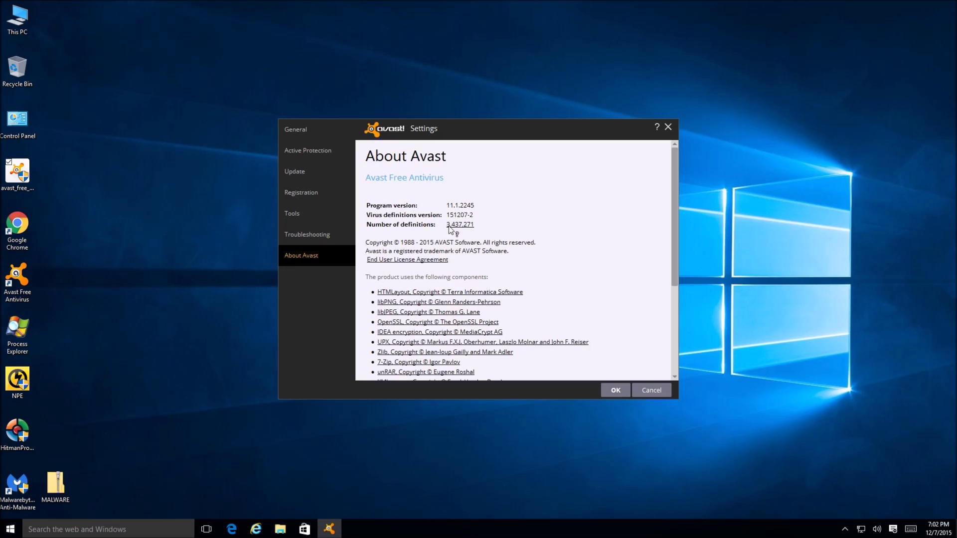
mouse_move(451, 225)
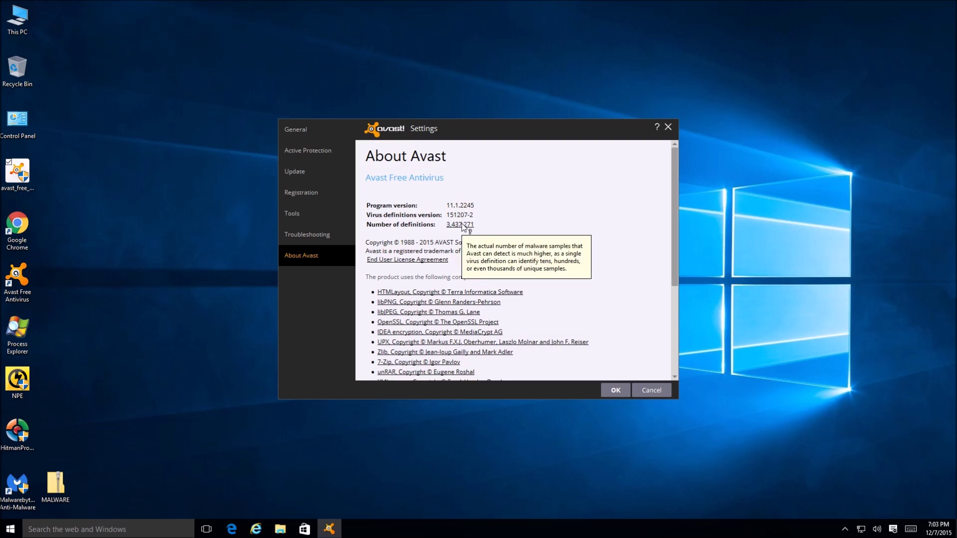
Confirm the settings and return to the main protection status screen
click(624, 390)
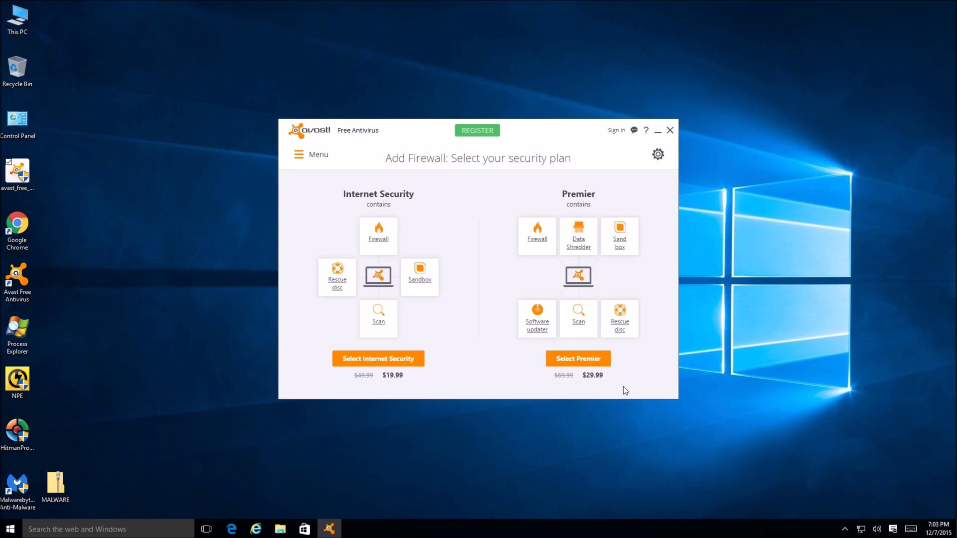
click(304, 157)
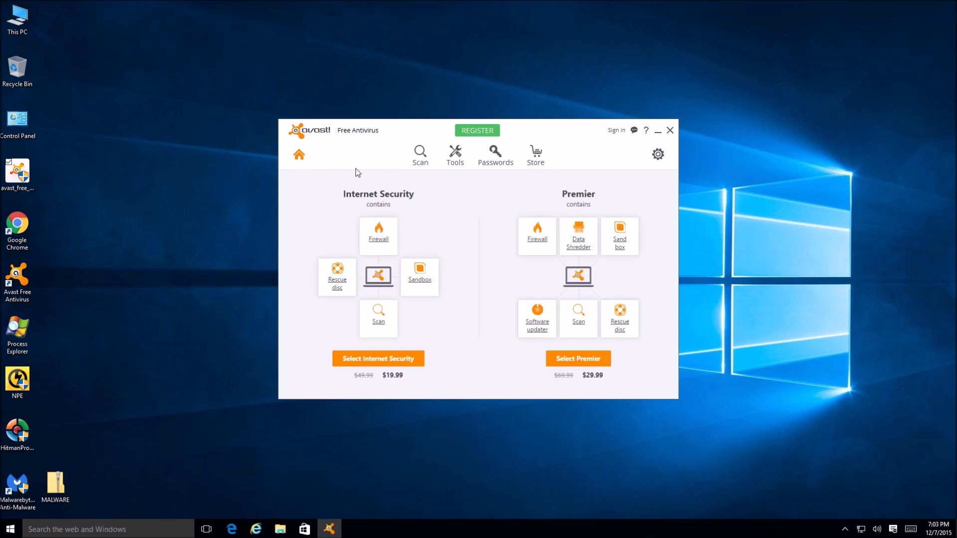
click(300, 155)
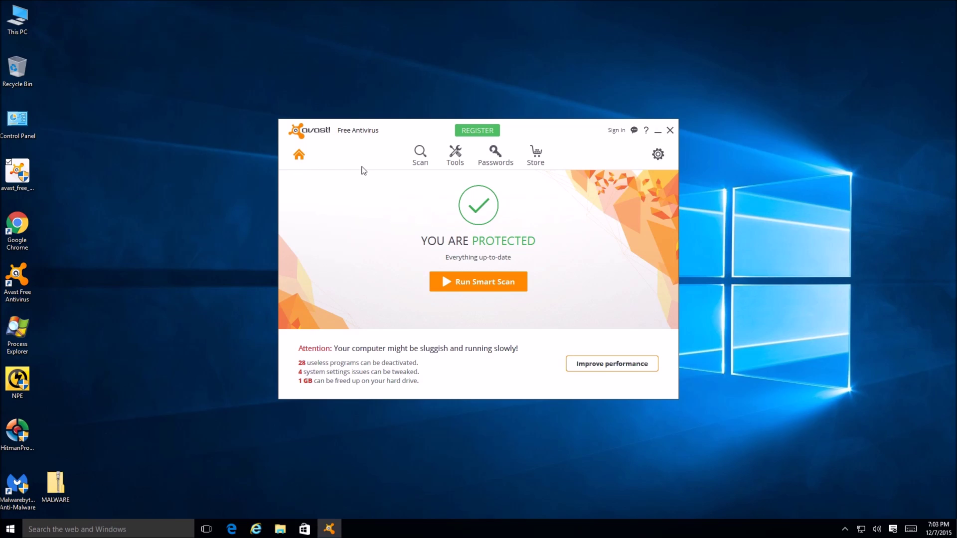